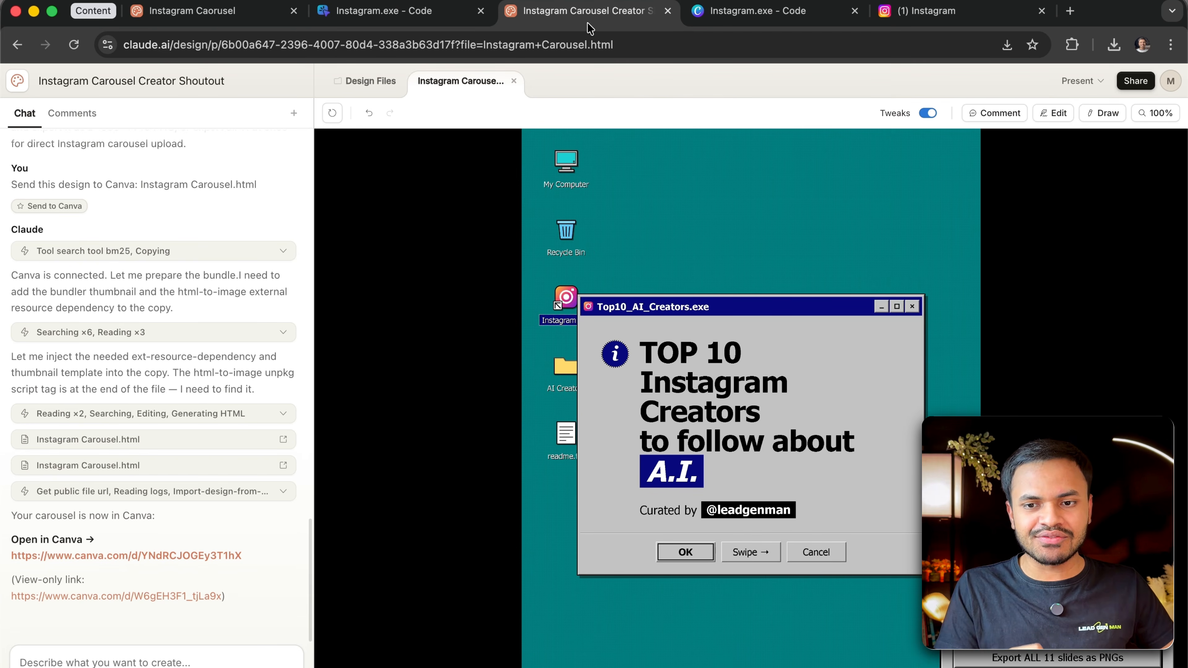
- Check the carousel project's sharing and export options and switch to the Instagram.exe design in Canva
{"action": "left_click", "coordinate": [1135, 81]}
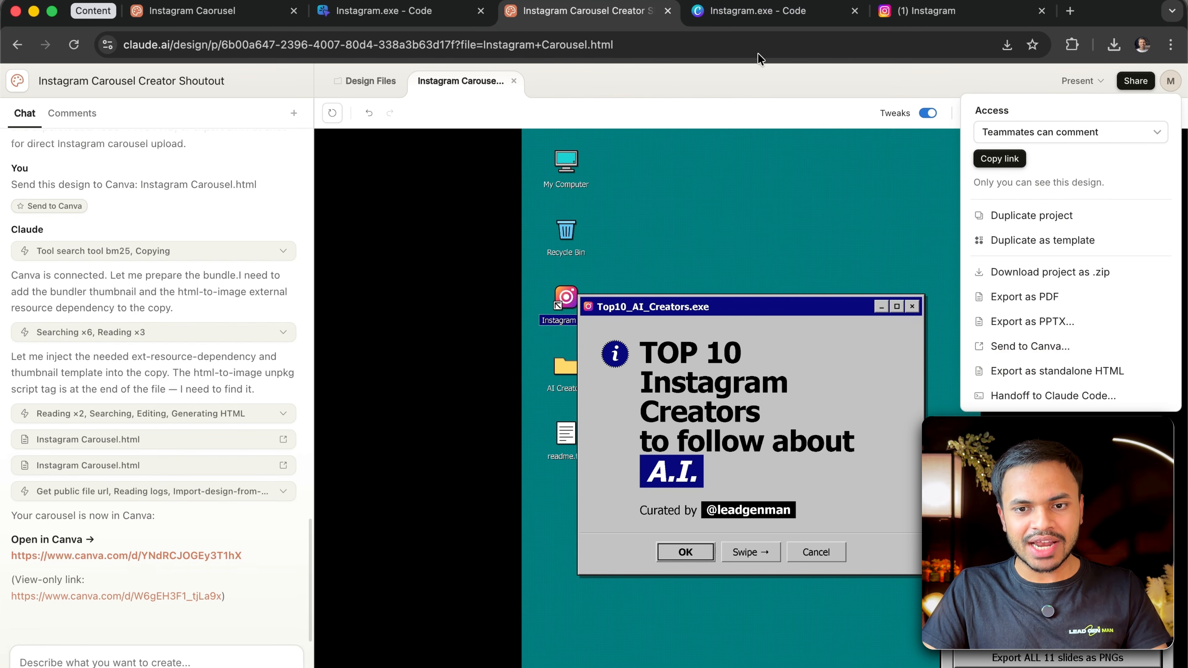
{"action": "left_click", "coordinate": [757, 12]}
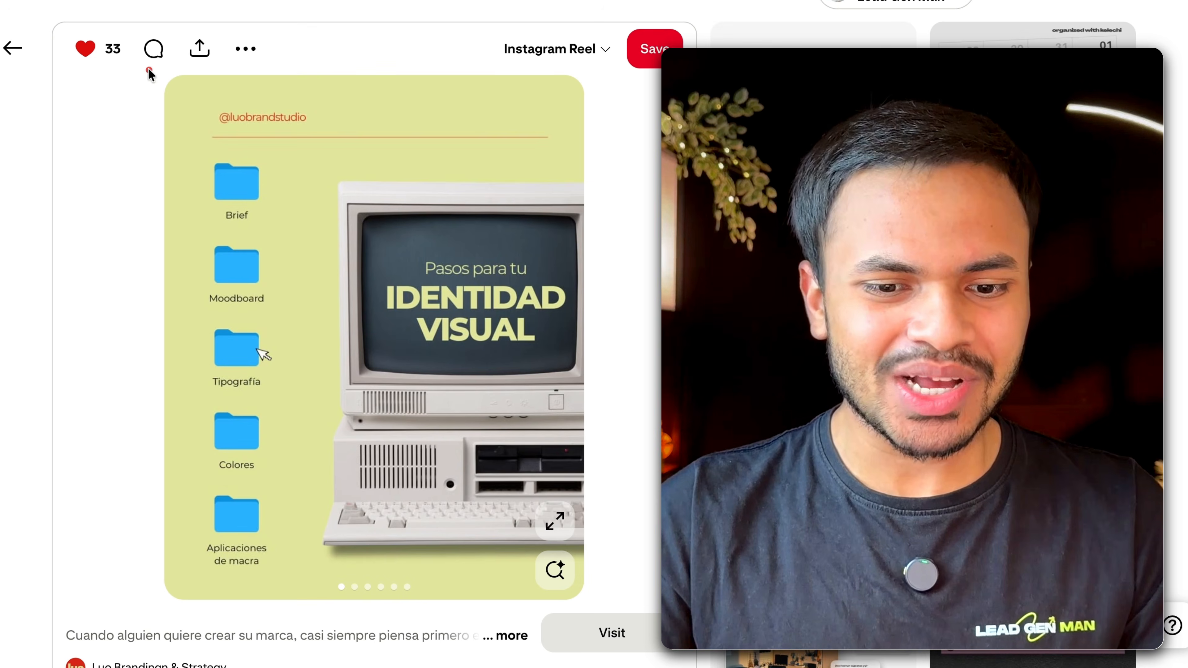
- Page through the Identidad Visual reference carousel on Pinterest and the Claude Code carousel post on Instagram
{"action": "left_click", "coordinate": [557, 340]}
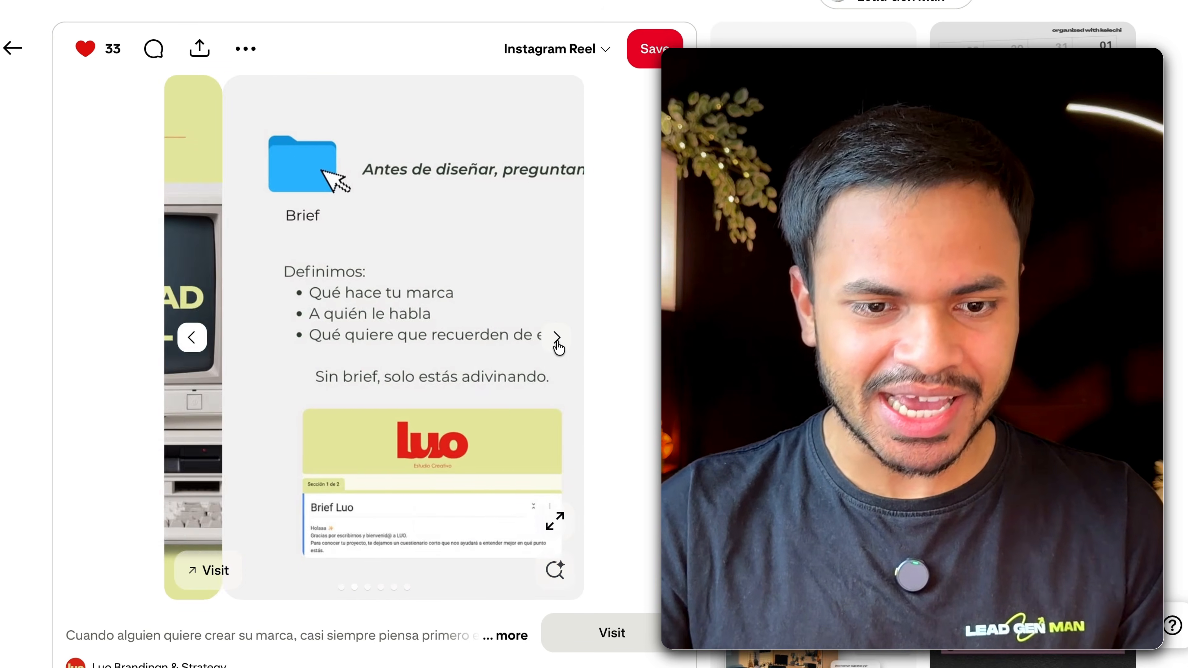
{"action": "left_click", "coordinate": [558, 339]}
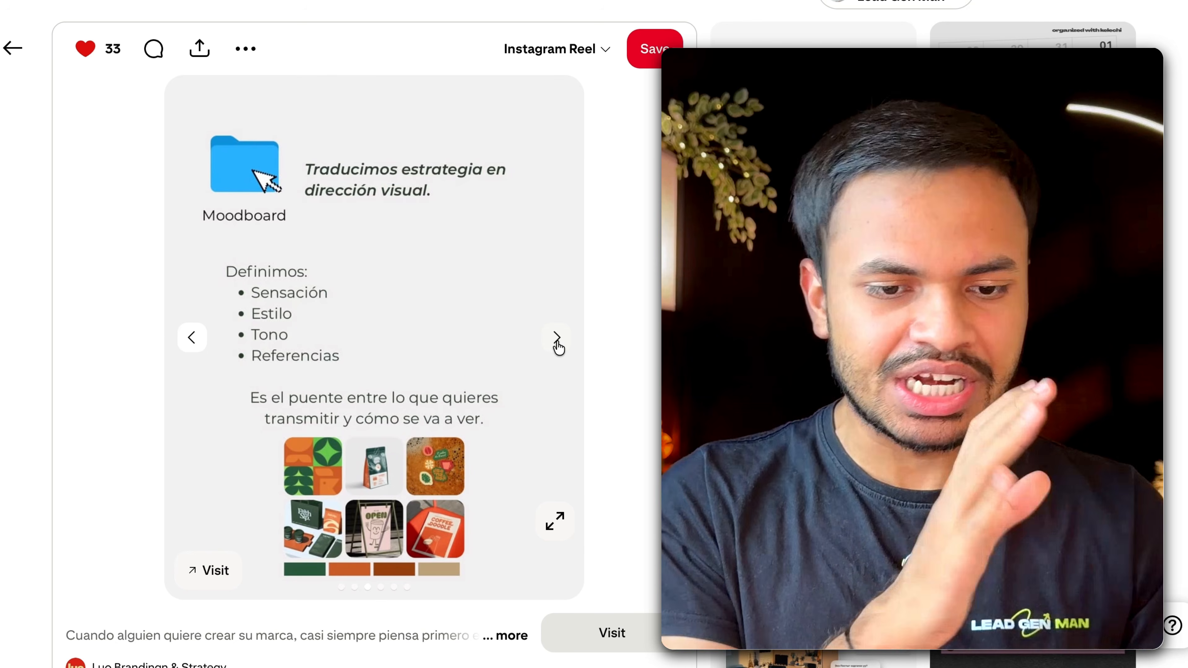
{"action": "left_click", "coordinate": [189, 338]}
{"action": "left_click", "coordinate": [189, 338]}
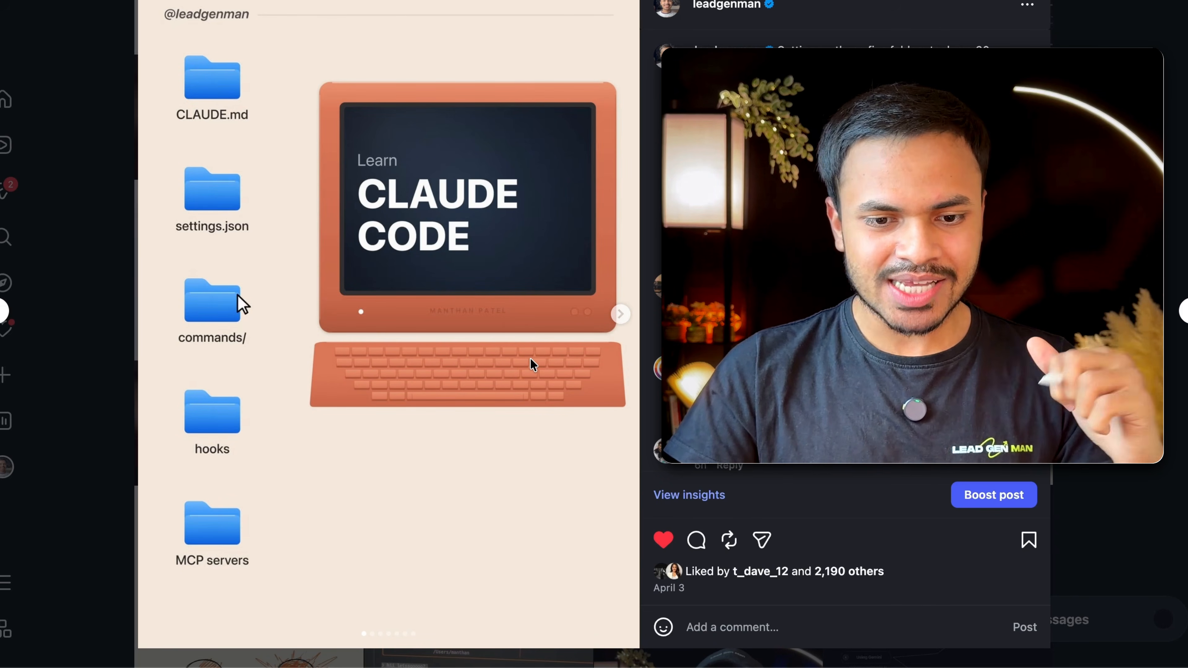
{"action": "left_click", "coordinate": [622, 319]}
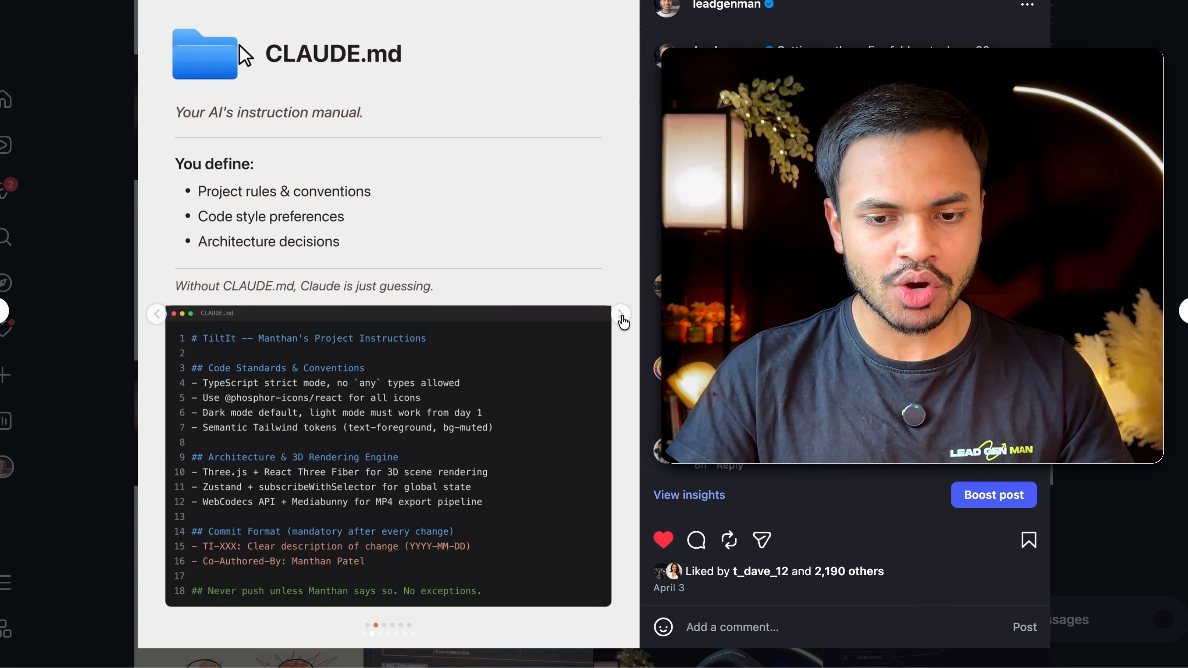
{"action": "left_click", "coordinate": [622, 319]}
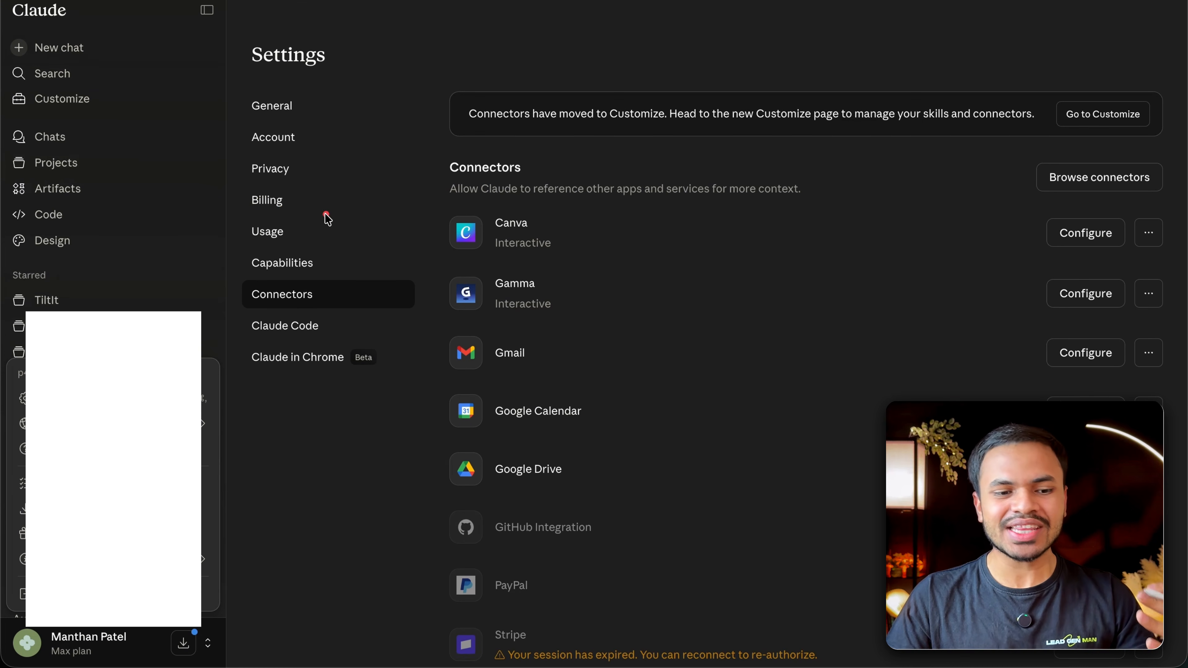
{"action": "mouse_move", "coordinate": [327, 291]}
{"action": "left_mouse_down"}
{"action": "mouse_move", "coordinate": [161, 300]}
{"action": "mouse_move", "coordinate": [130, 316]}
{"action": "left_mouse_up"}
{"action": "left_click_drag", "start_coordinate": [130, 237], "coordinate": [108, 238]}
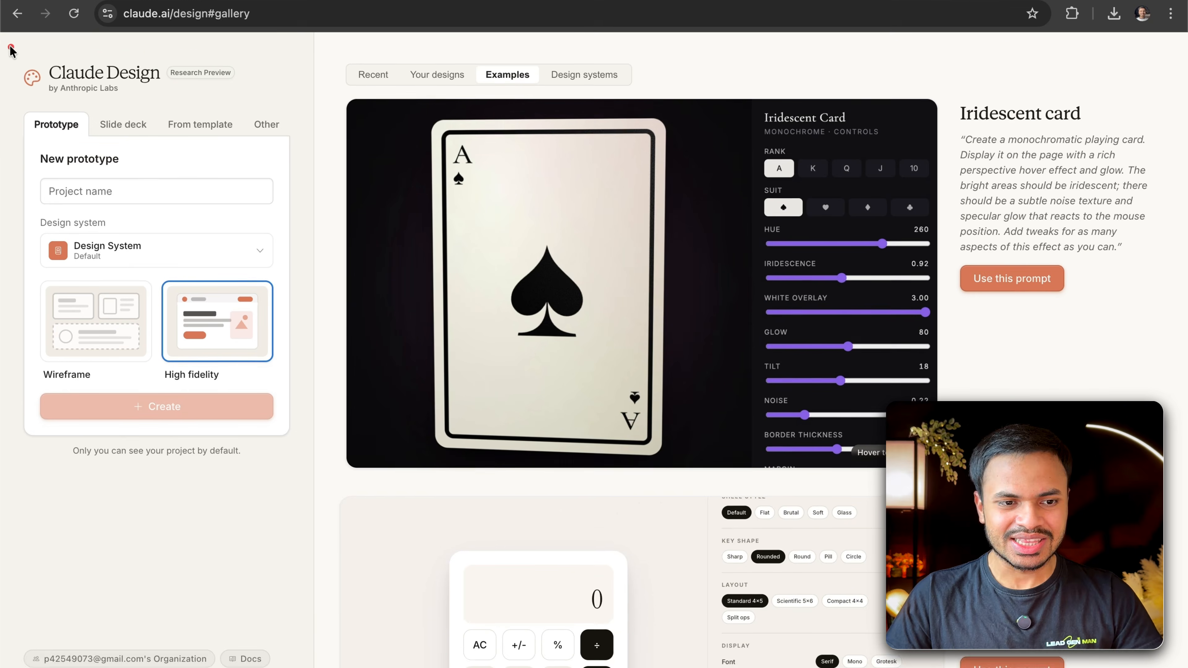
{"action": "mouse_move", "coordinate": [11, 57]}
{"action": "left_mouse_down"}
{"action": "mouse_move", "coordinate": [1061, 542]}
{"action": "mouse_move", "coordinate": [1130, 631]}
{"action": "left_mouse_up"}
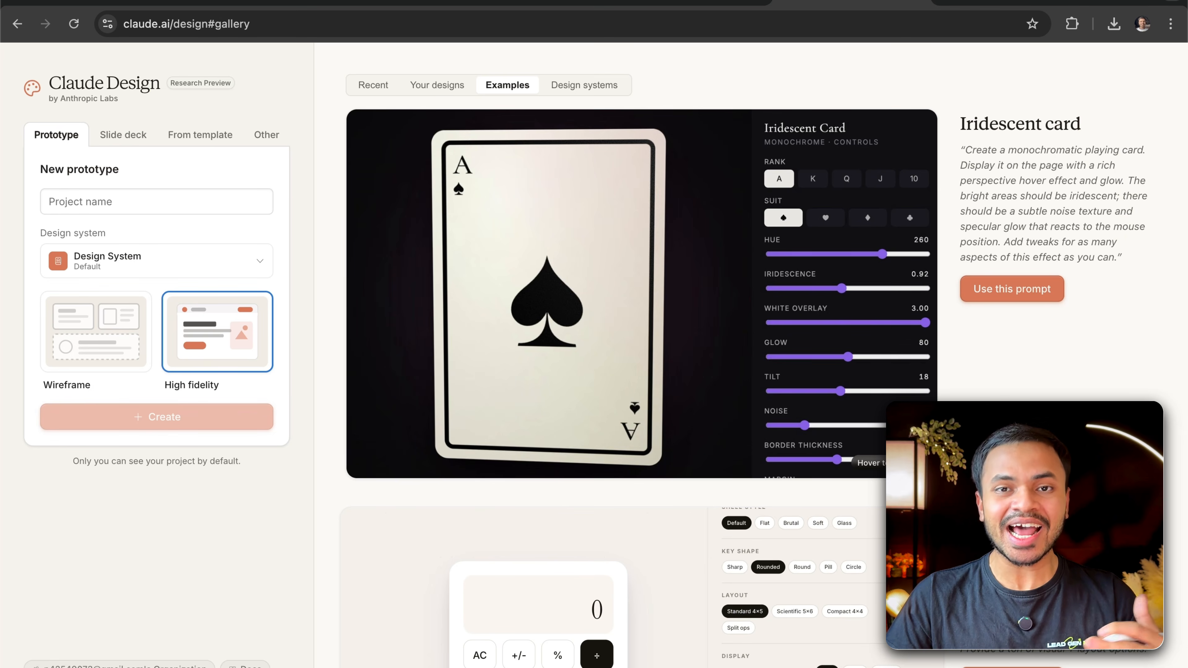
- Examine the example designs in the Claude Design gallery
{"action": "scroll", "coordinate": [746, 355], "scroll_direction": "down", "scroll_amount": 5}
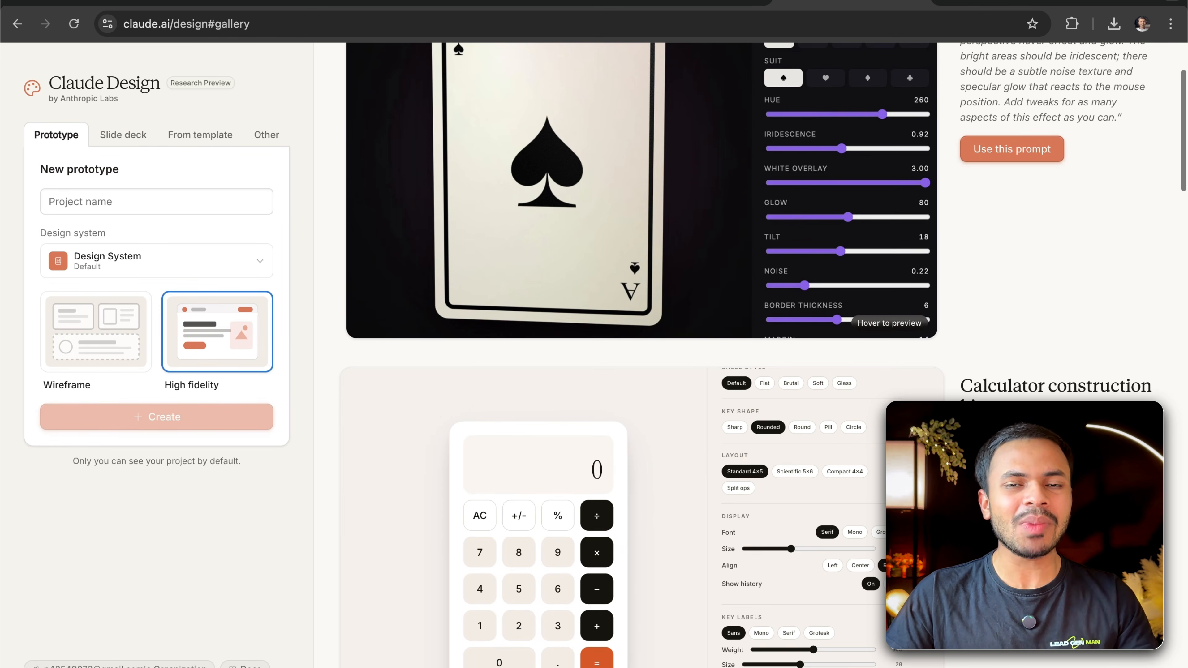
{"action": "scroll", "coordinate": [642, 354], "scroll_direction": "down", "scroll_amount": 8}
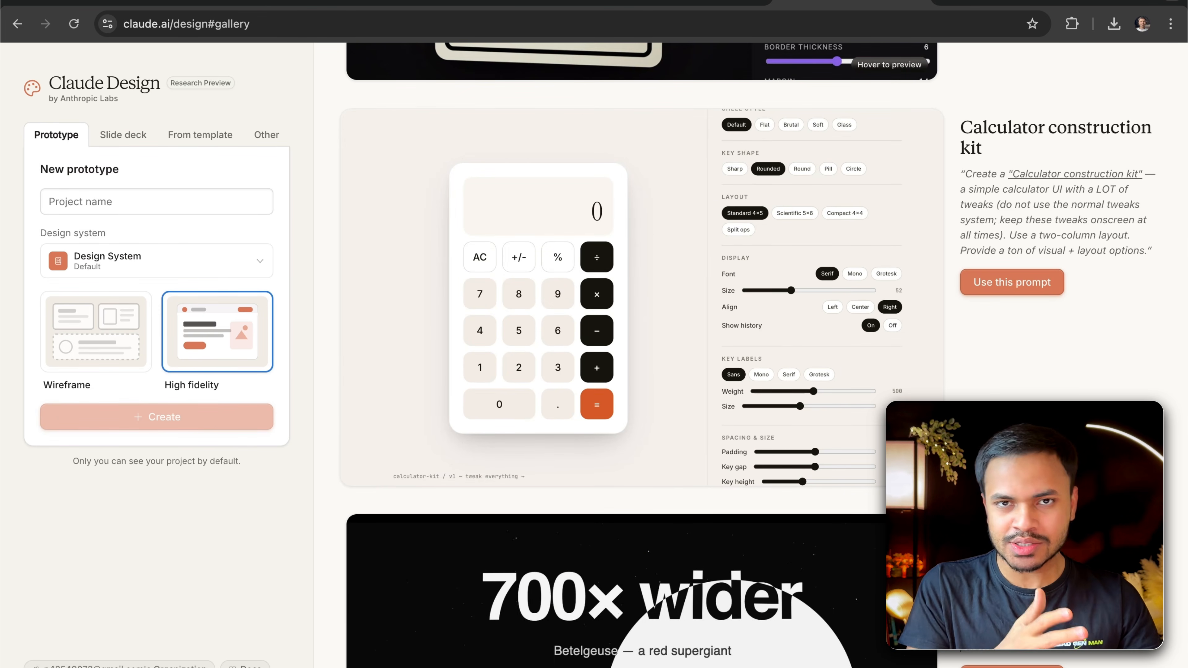
{"action": "scroll", "coordinate": [731, 274], "scroll_direction": "down", "scroll_amount": 15}
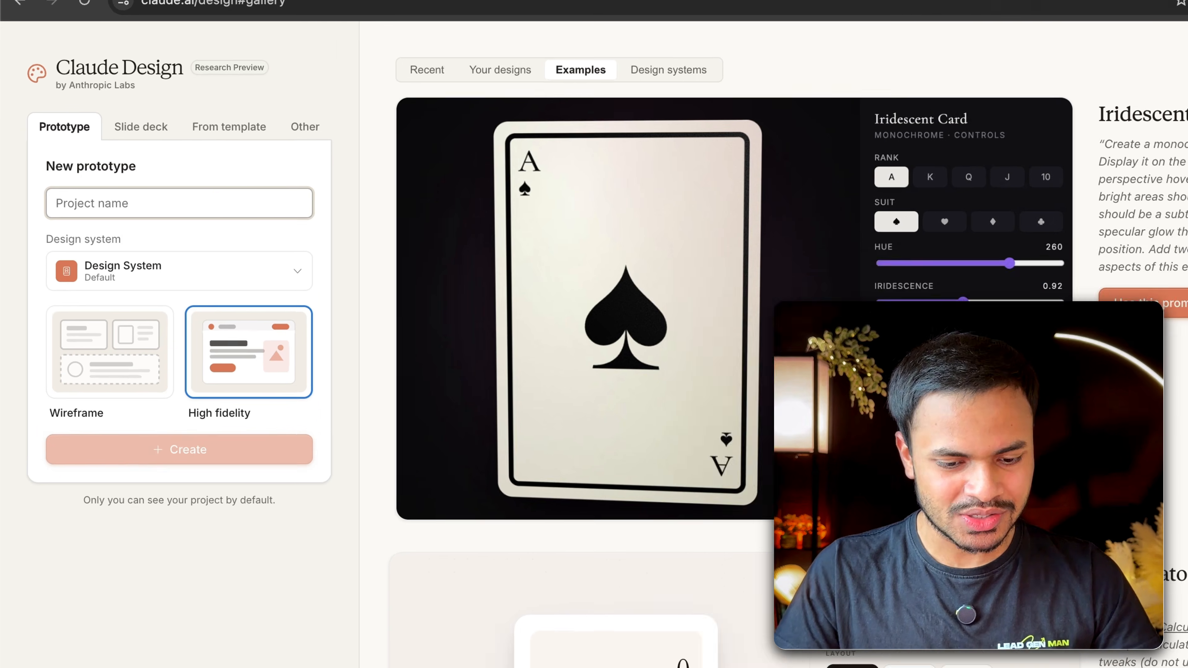
- Create a high-fidelity prototype project named Carousel Designs using the default design system
{"action": "left_click", "coordinate": [157, 201]}
{"action": "type", "text": "Ca"}
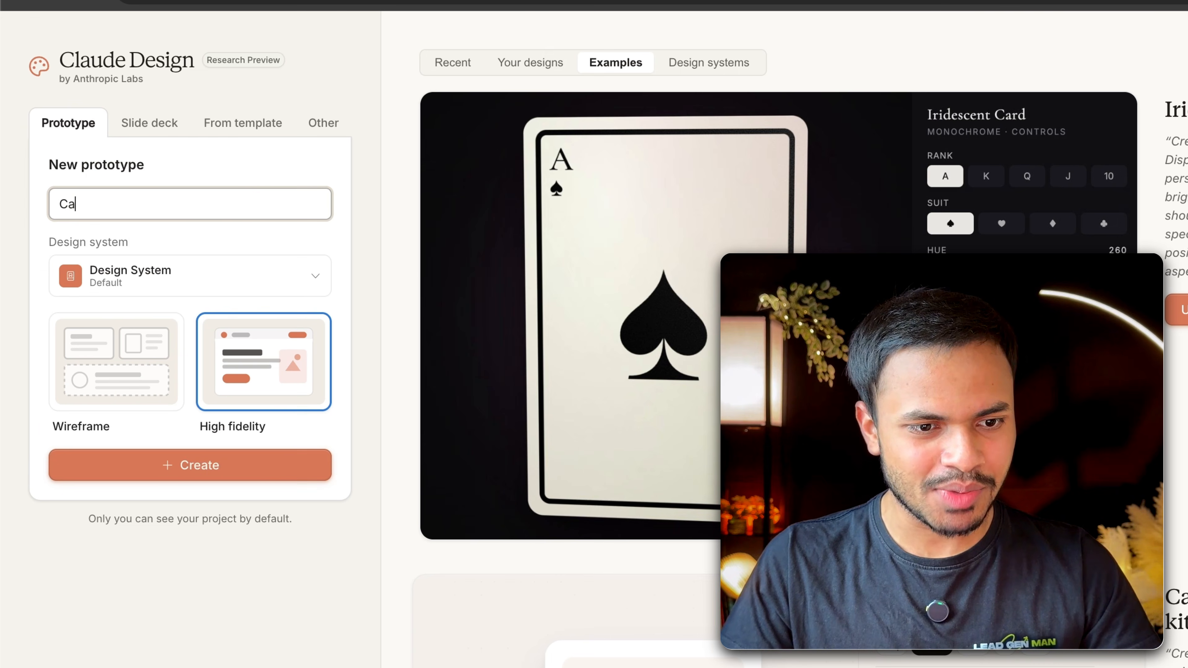
{"action": "type", "text": "rousel D"}
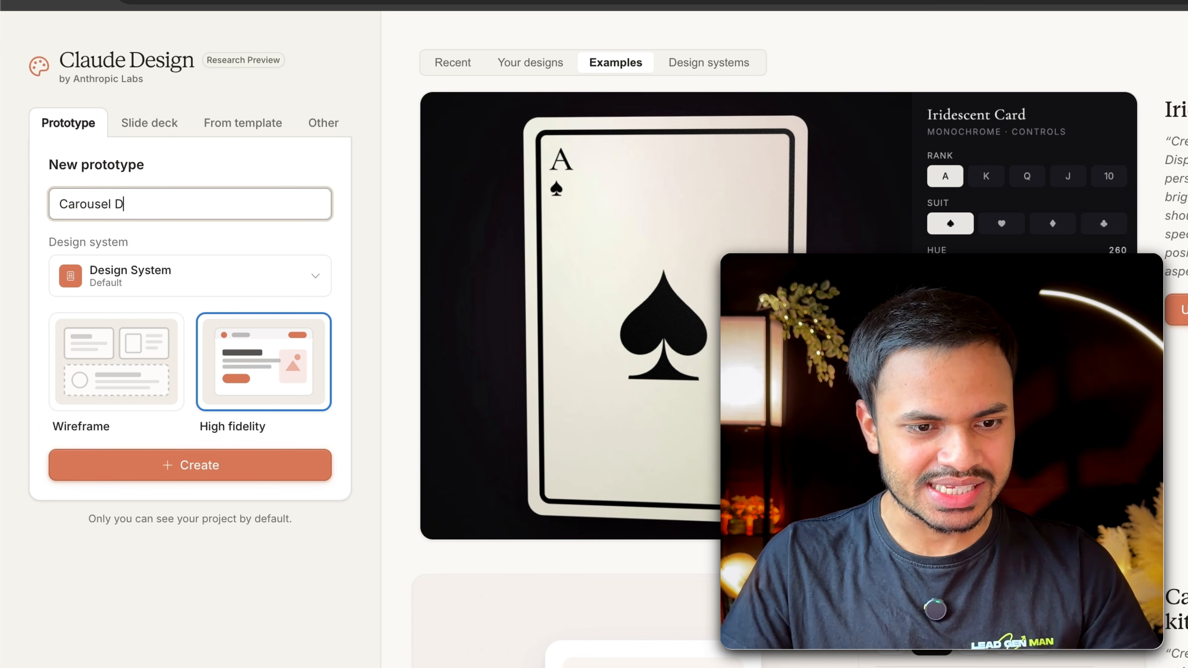
{"action": "type", "text": "esigns"}
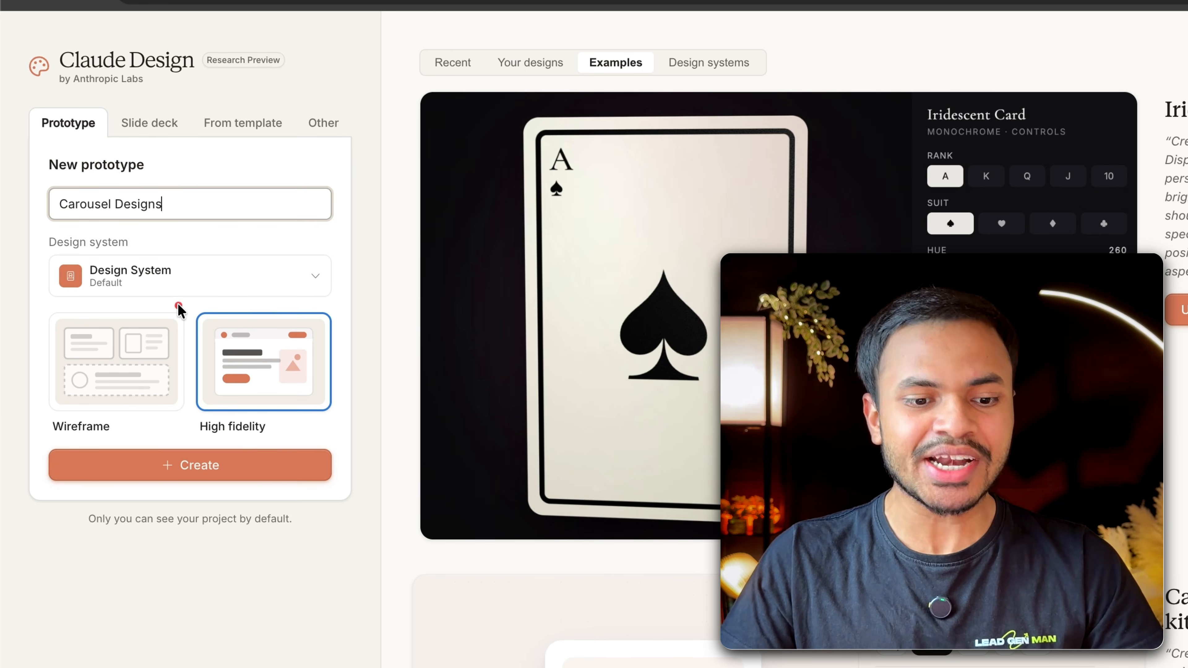
{"action": "left_click_drag", "start_coordinate": [176, 303], "coordinate": [356, 448]}
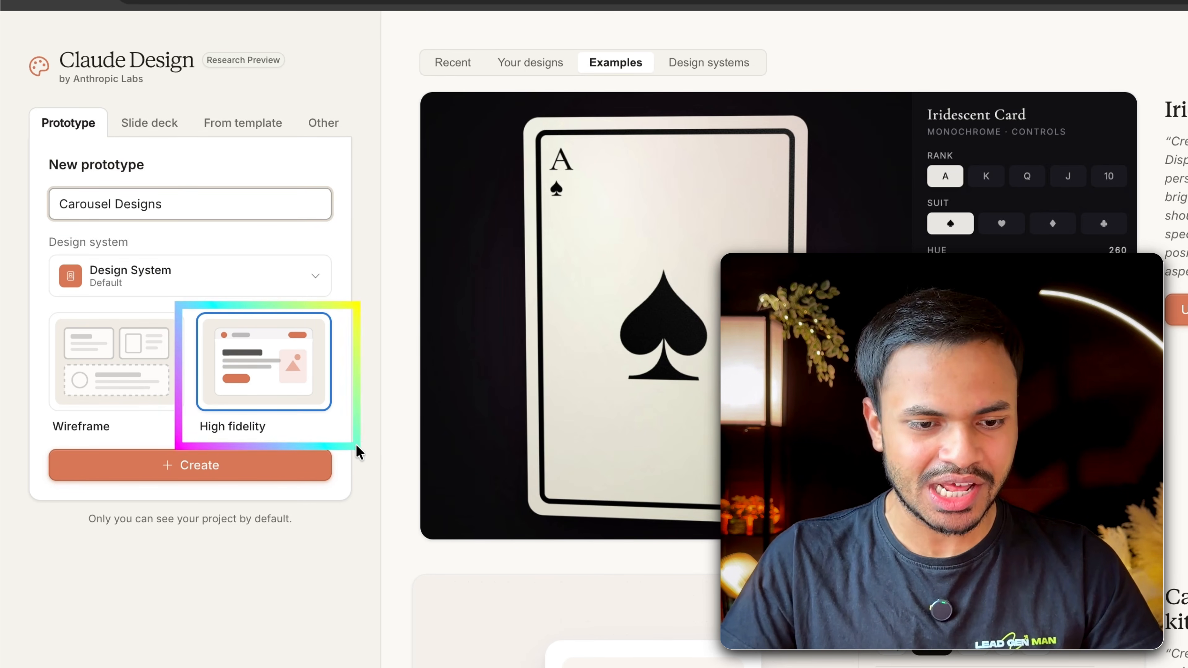
{"action": "left_click", "coordinate": [227, 473]}
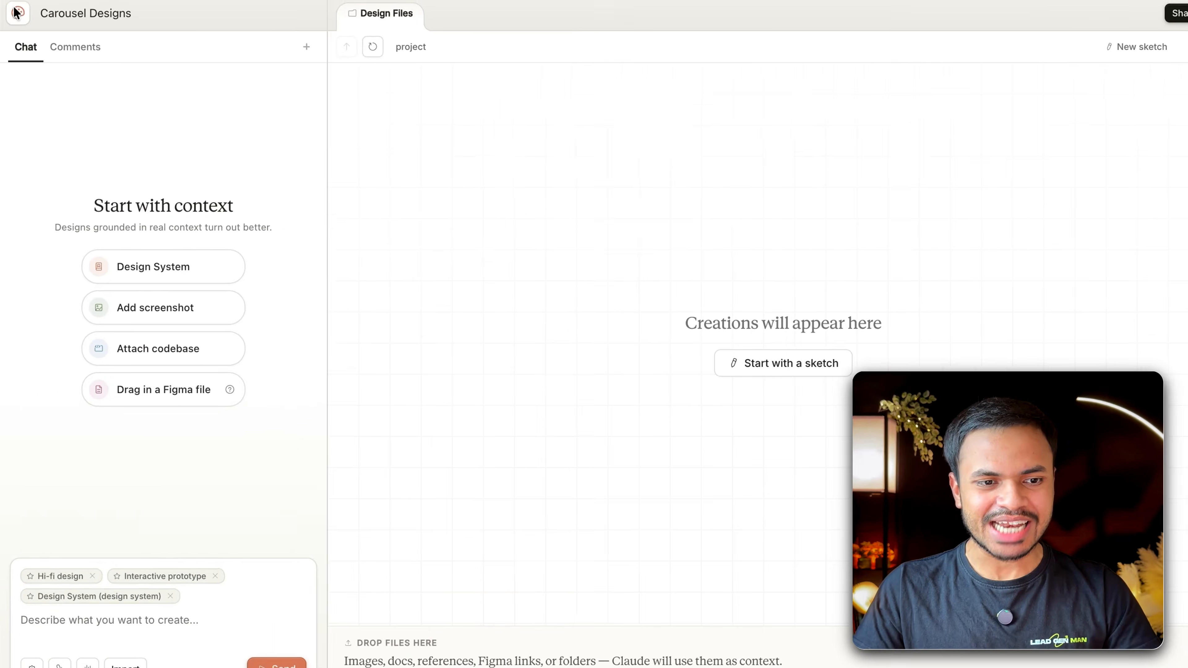
- Open the sharing options of the Carousel Designs project
{"action": "mouse_move", "coordinate": [13, 4]}
{"action": "left_mouse_down"}
{"action": "mouse_move", "coordinate": [1060, 550]}
{"action": "mouse_move", "coordinate": [1132, 603]}
{"action": "left_mouse_up"}
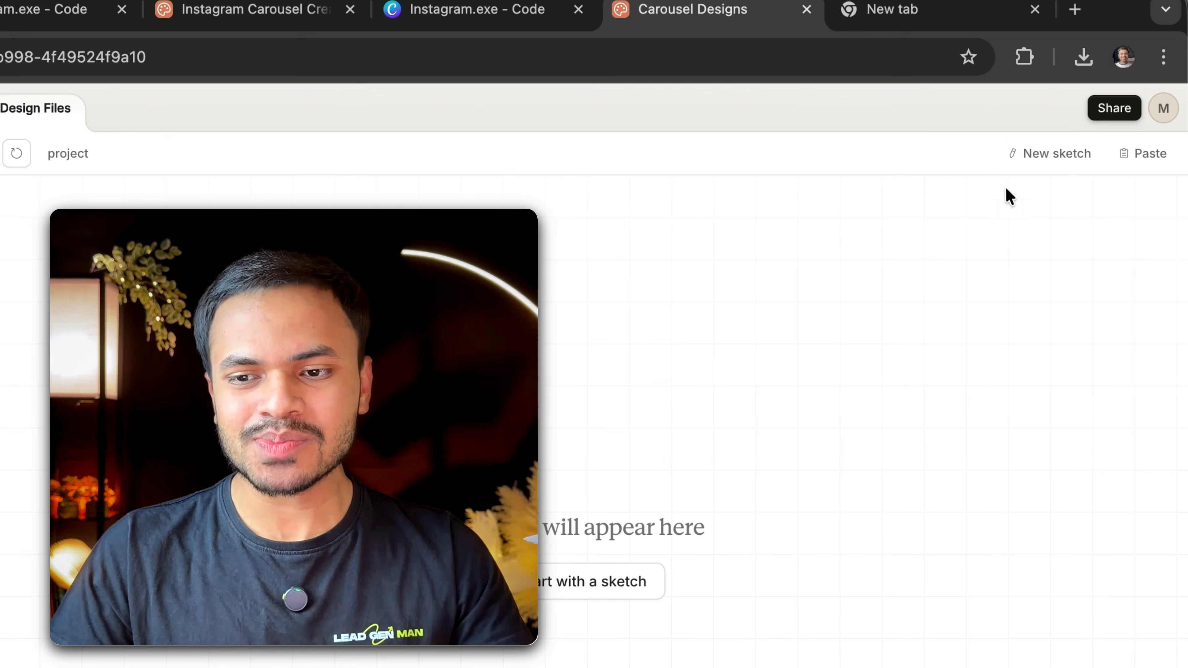
{"action": "left_click", "coordinate": [1099, 117]}
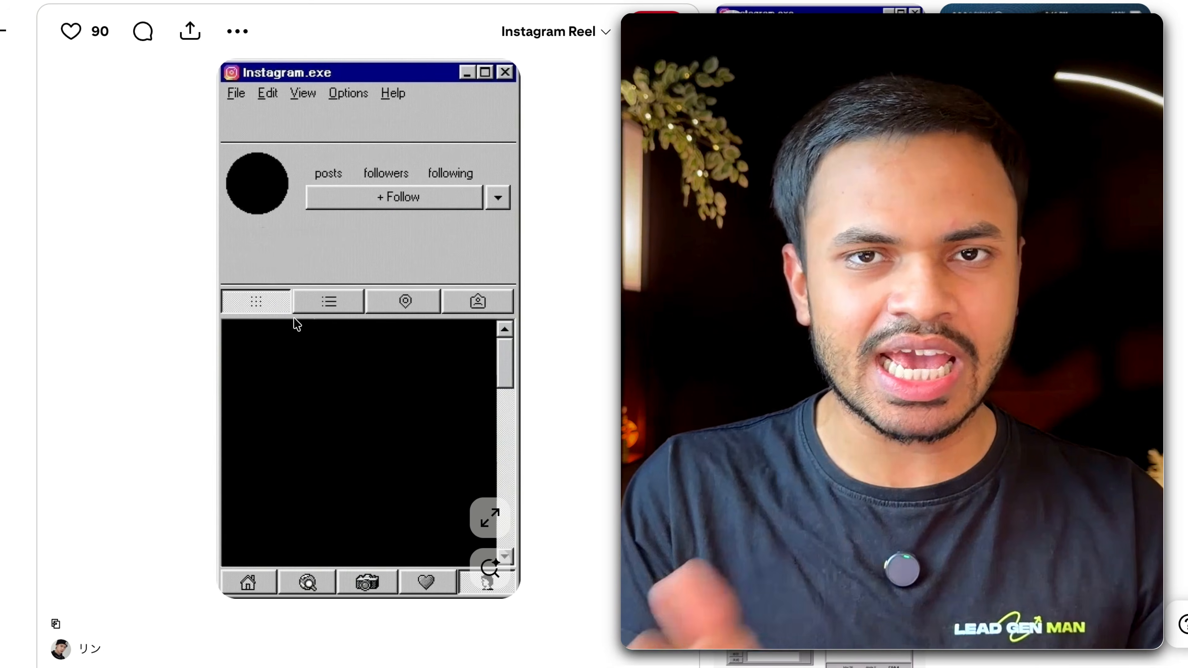
- Copy the Instagram.exe reference image from its Pinterest page and paste it into the Carousel Designs prompt
{"action": "right_click", "coordinate": [293, 319]}
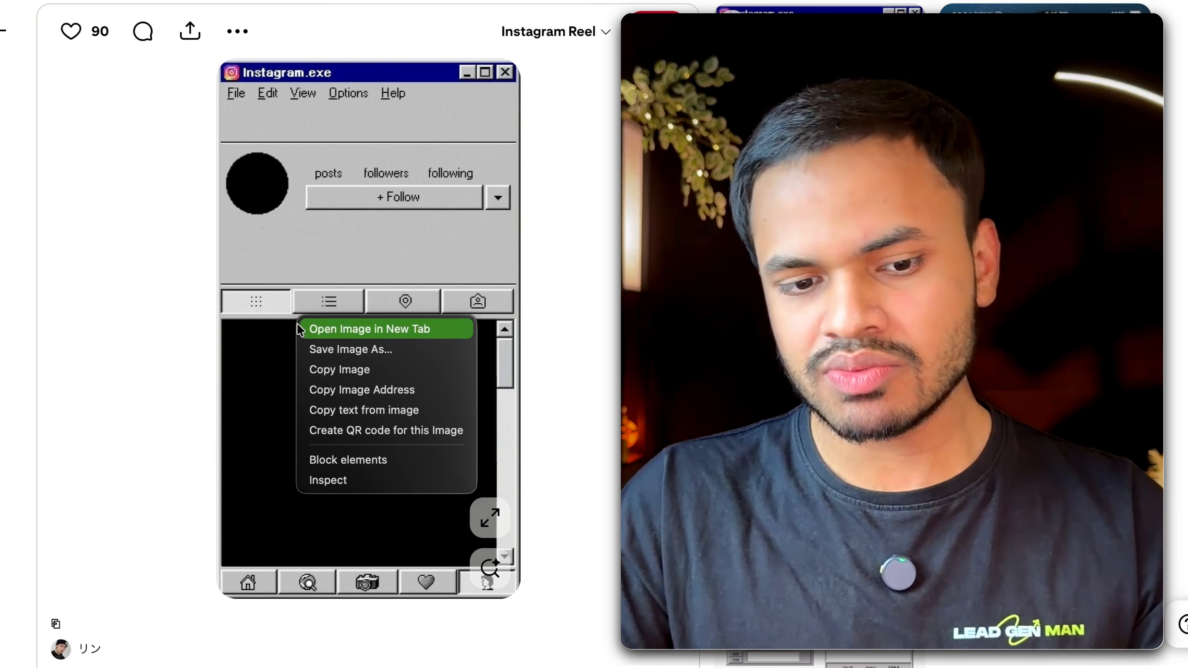
{"action": "left_click", "coordinate": [318, 370]}
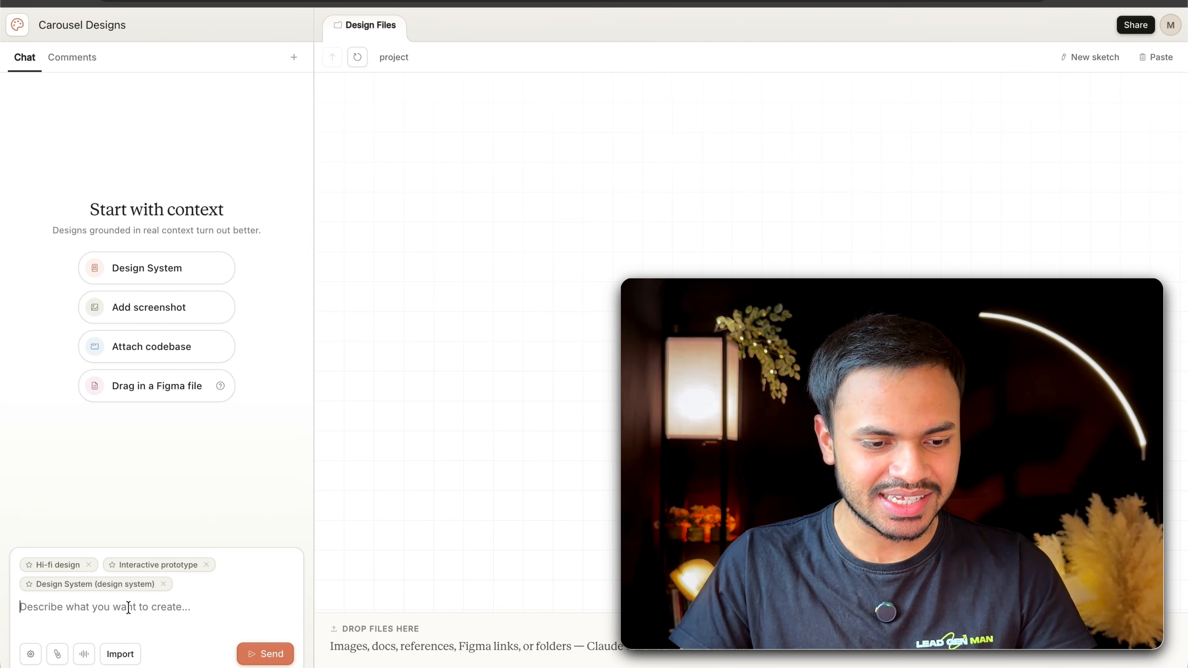
{"action": "key", "text": "super+v"}
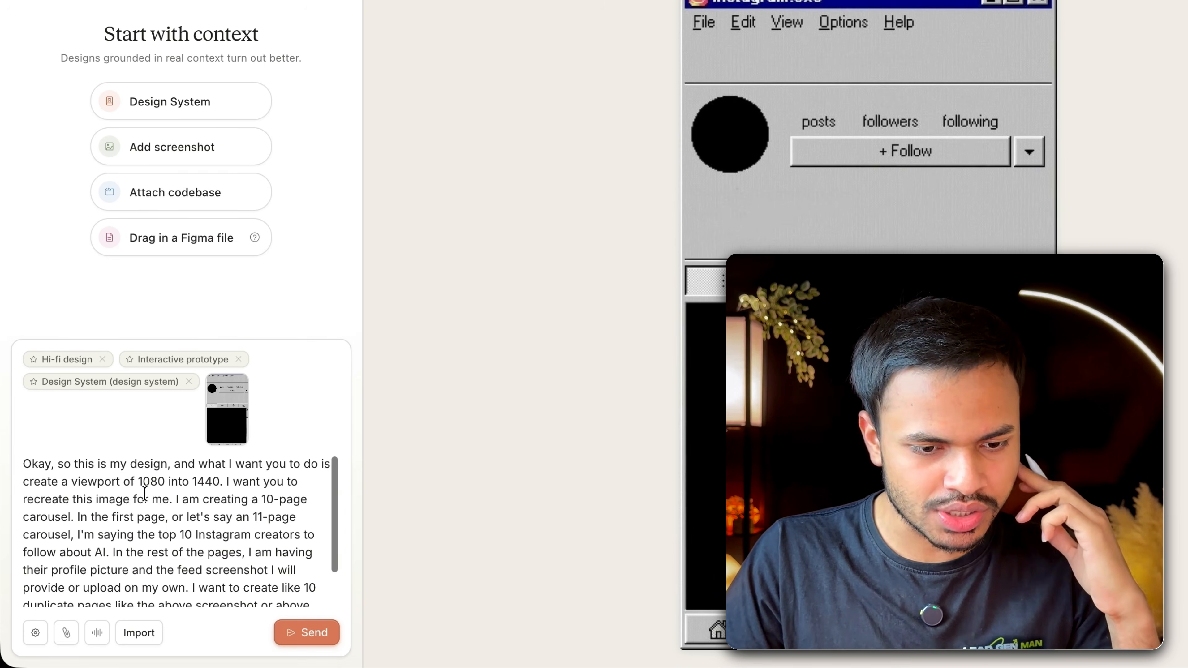
- Review and send the prompt to recreate the reference as an 11-page, 1080 by 1440 carousel of the top 10 AI Instagram creators
{"action": "scroll", "coordinate": [180, 482], "scroll_direction": "down", "scroll_amount": 2}
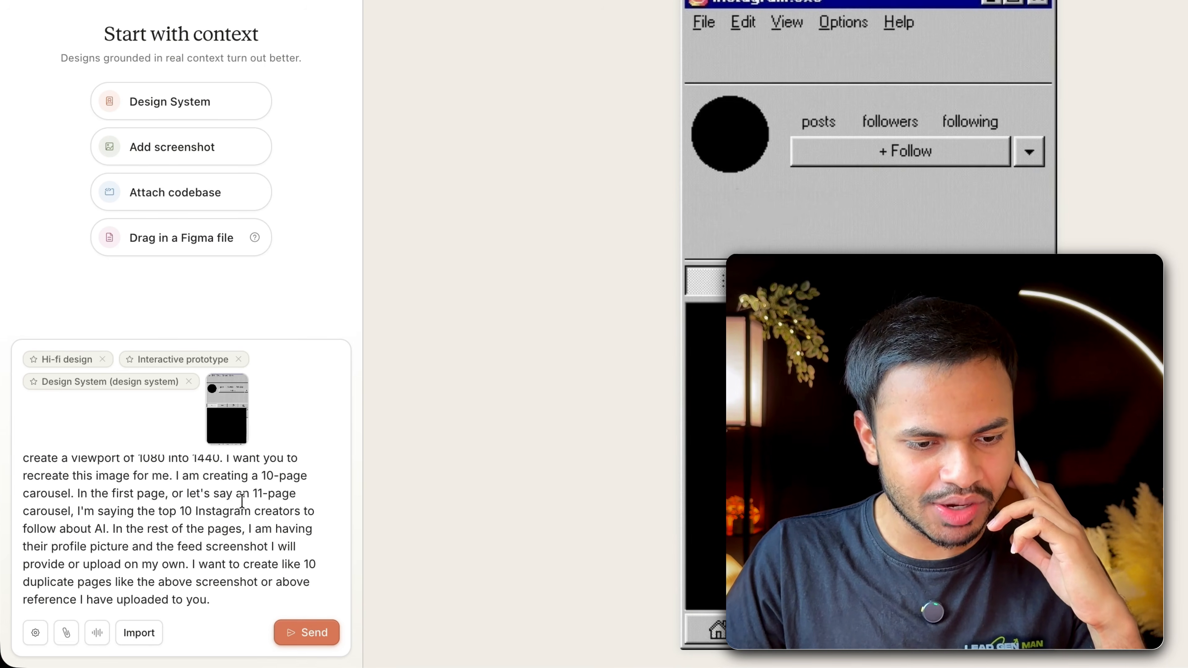
{"action": "scroll", "coordinate": [242, 502], "scroll_direction": "down", "scroll_amount": 1}
{"action": "left_click_drag", "start_coordinate": [159, 493], "coordinate": [223, 546]}
{"action": "left_click", "coordinate": [158, 517]}
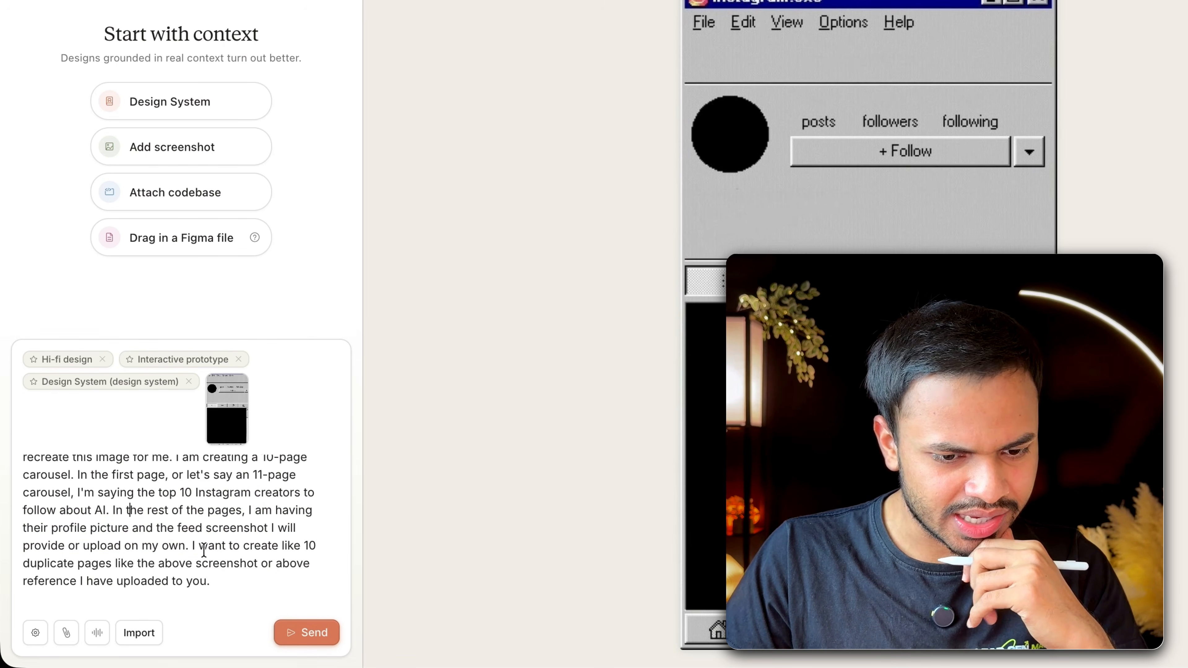
{"action": "left_click", "coordinate": [300, 641]}
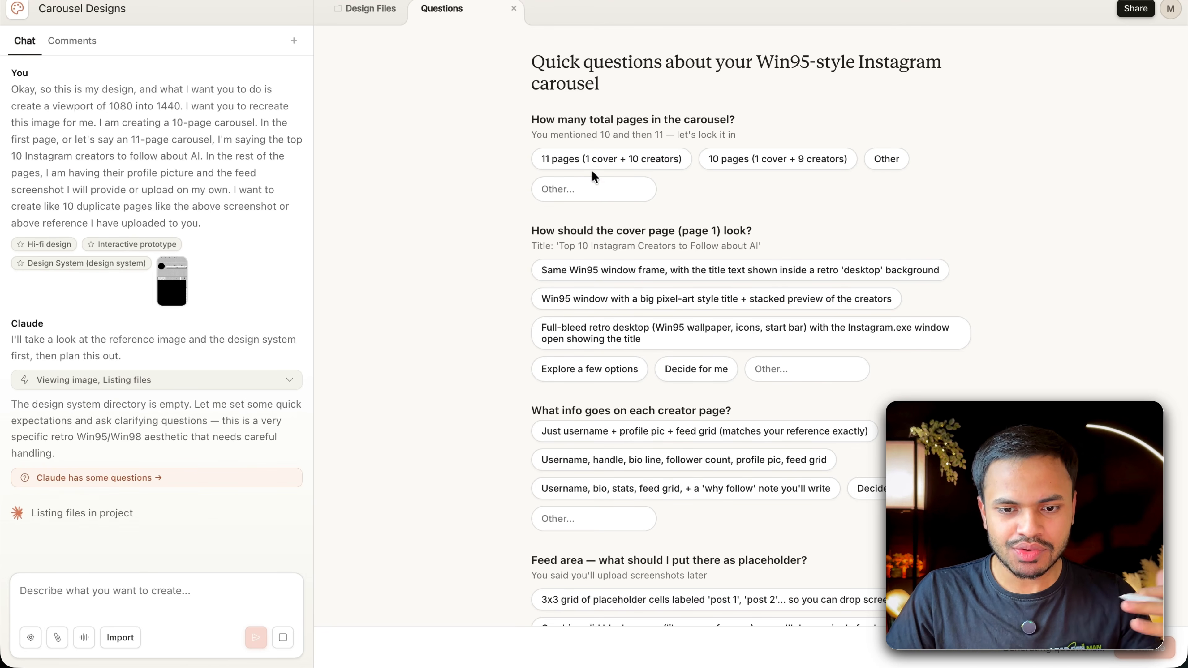
- Choose 11 pages (1 cover + 10 creators) and a cover with the same Win95 window frame on a retro desktop background
{"action": "left_click", "coordinate": [607, 160]}
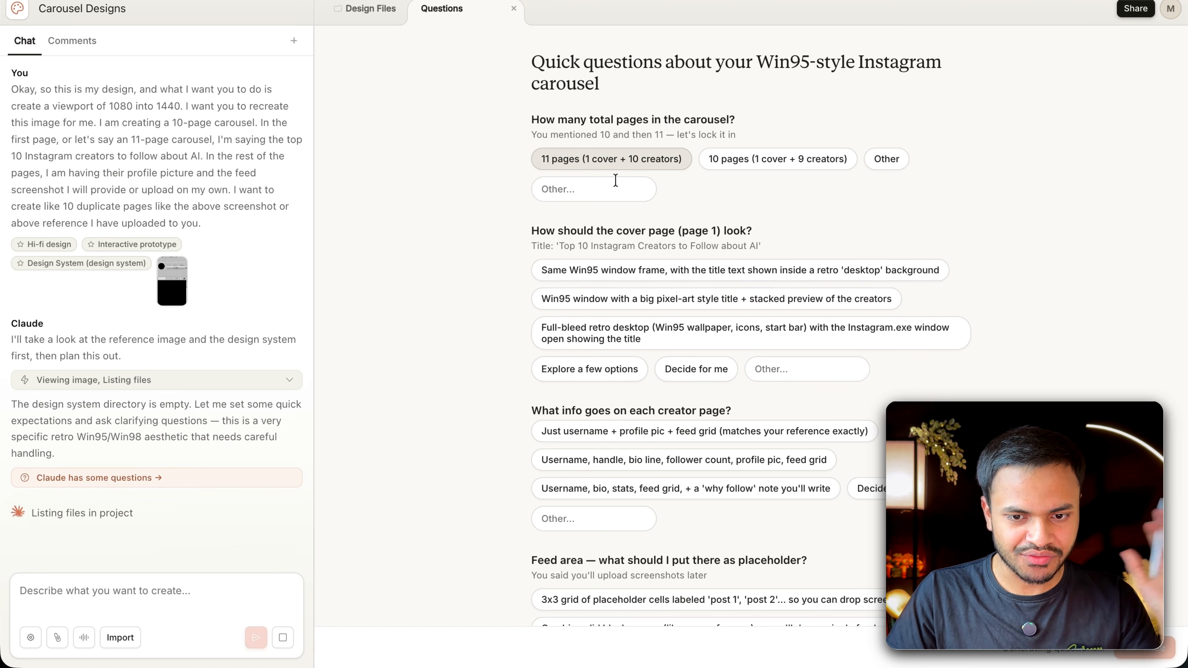
{"action": "scroll", "coordinate": [616, 183], "scroll_direction": "down", "scroll_amount": 1}
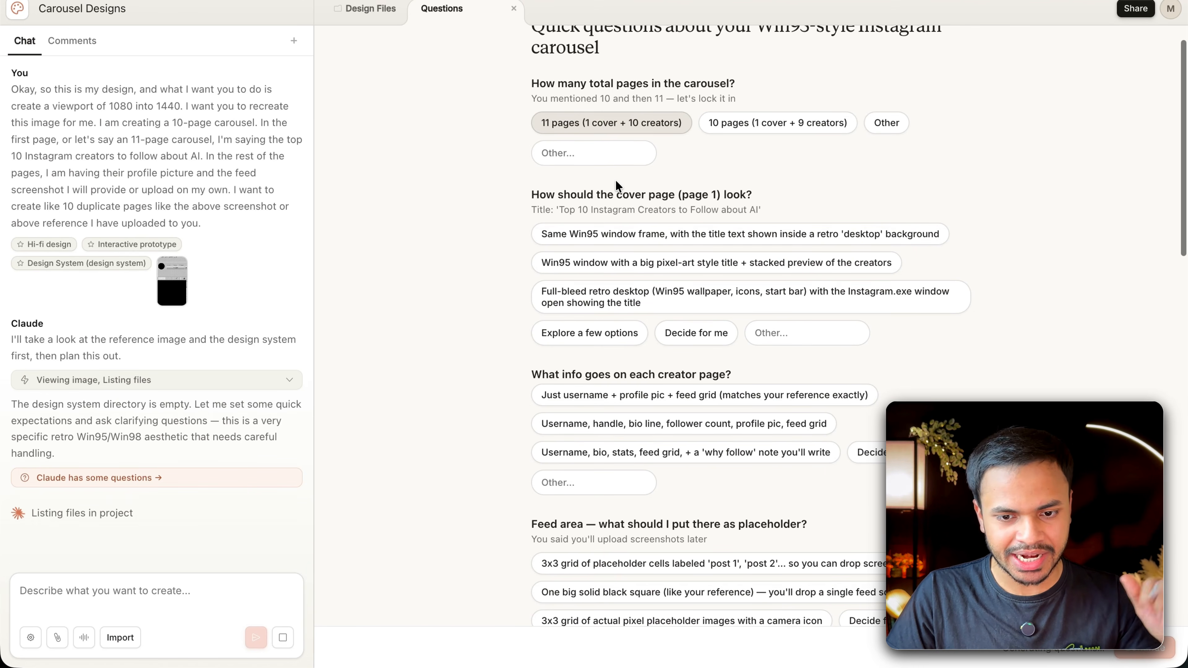
{"action": "scroll", "coordinate": [616, 181], "scroll_direction": "down", "scroll_amount": 1}
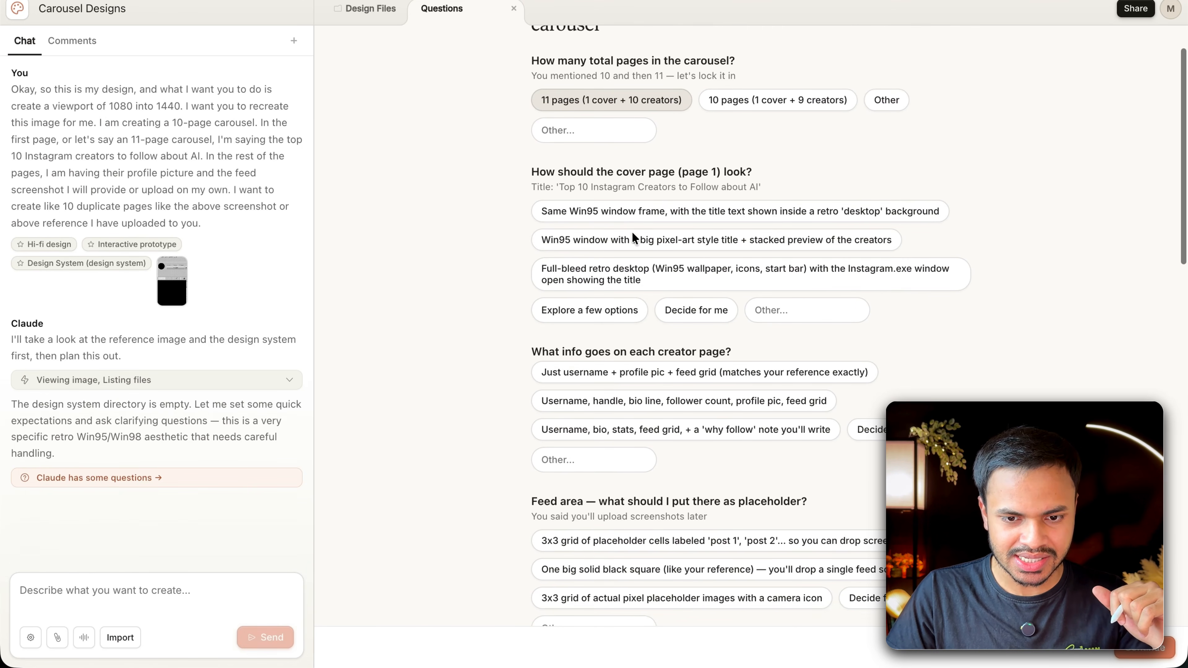
{"action": "left_click", "coordinate": [648, 219]}
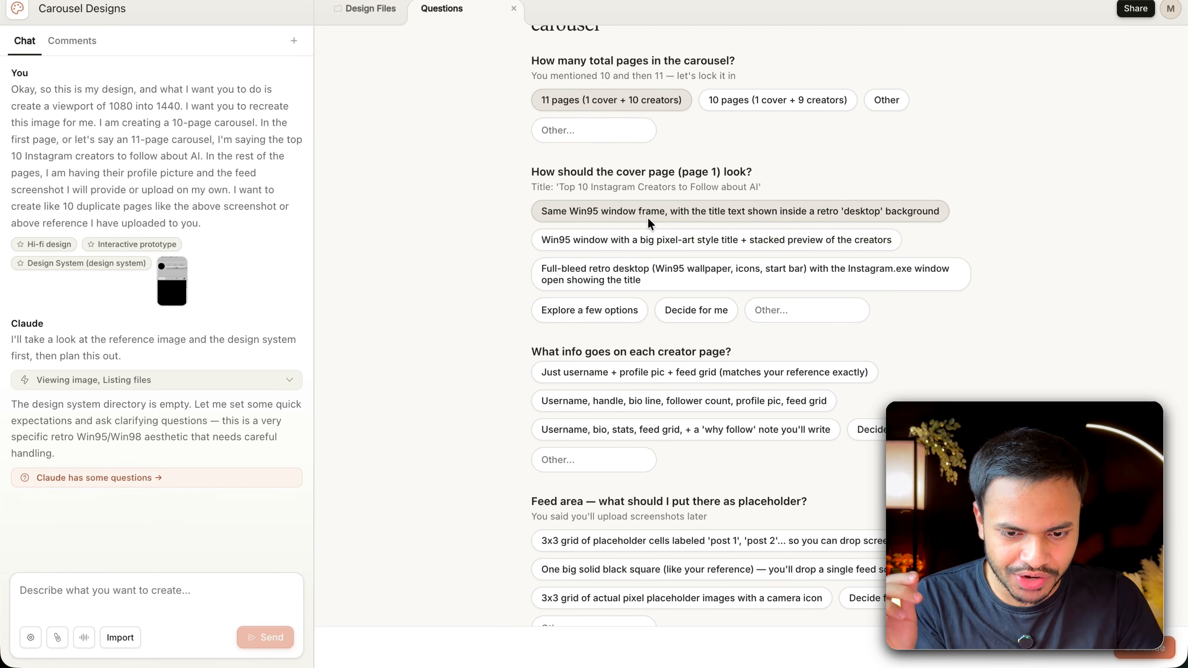
- Answer the creator-page questions with Decide for me for the info, a labelled 3x3 placeholder grid for the feed, and editable placeholder numbers for the stats
{"action": "scroll", "coordinate": [648, 219], "scroll_direction": "down", "scroll_amount": 5}
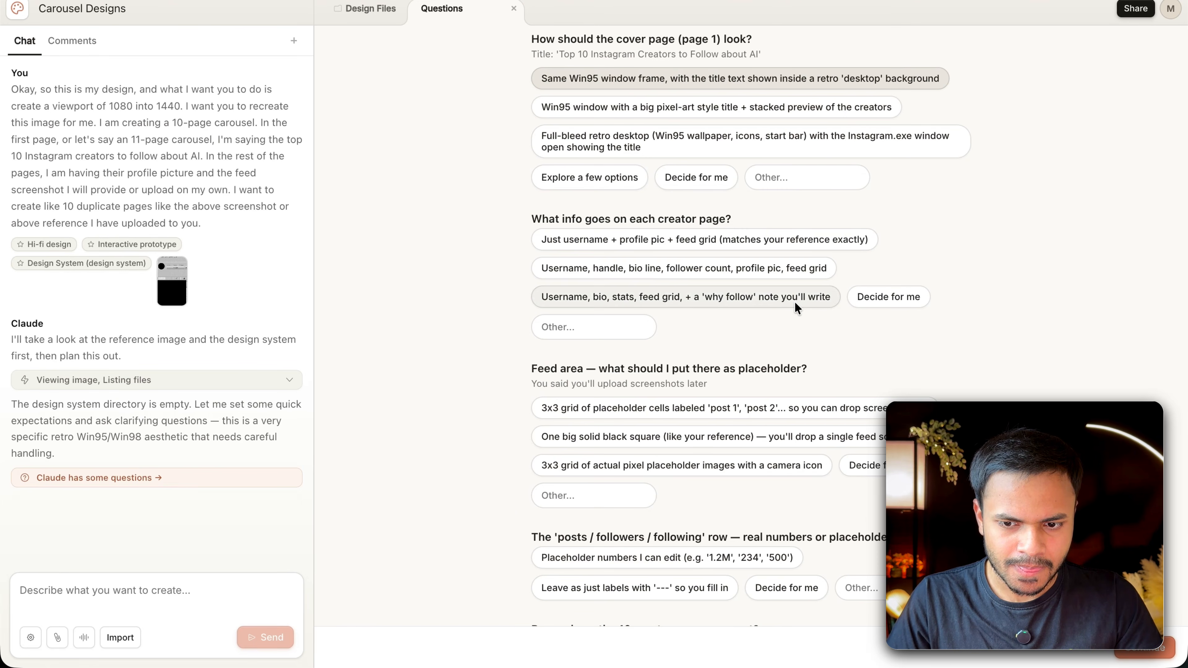
{"action": "left_click", "coordinate": [874, 300]}
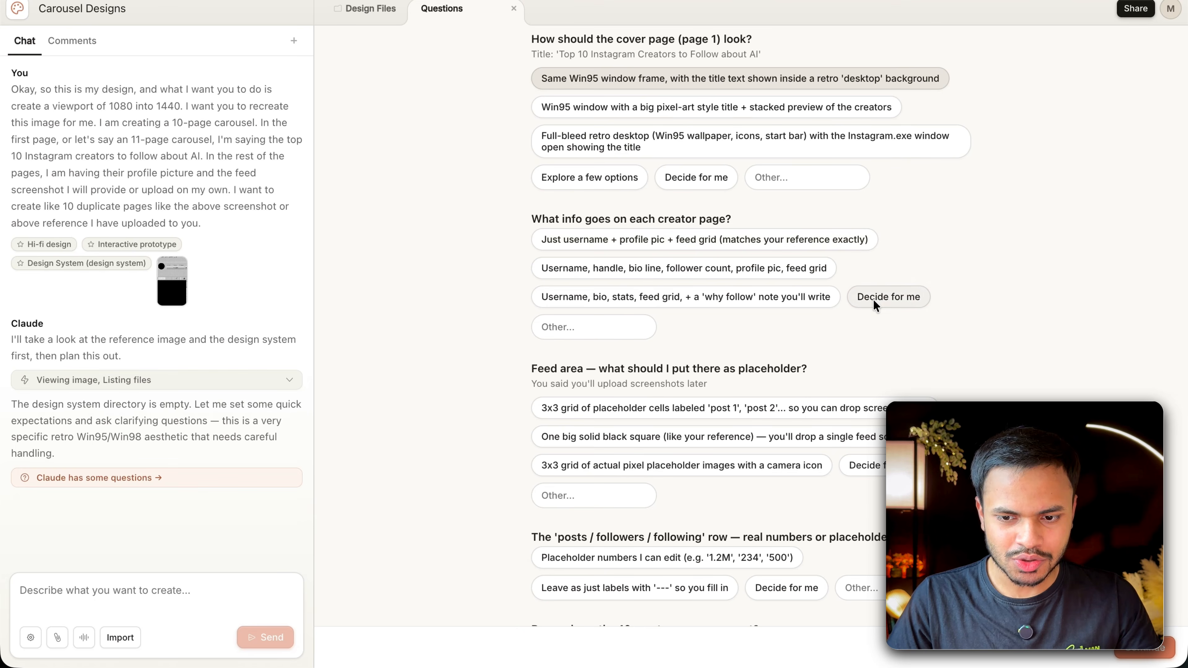
{"action": "scroll", "coordinate": [873, 299], "scroll_direction": "down", "scroll_amount": 10}
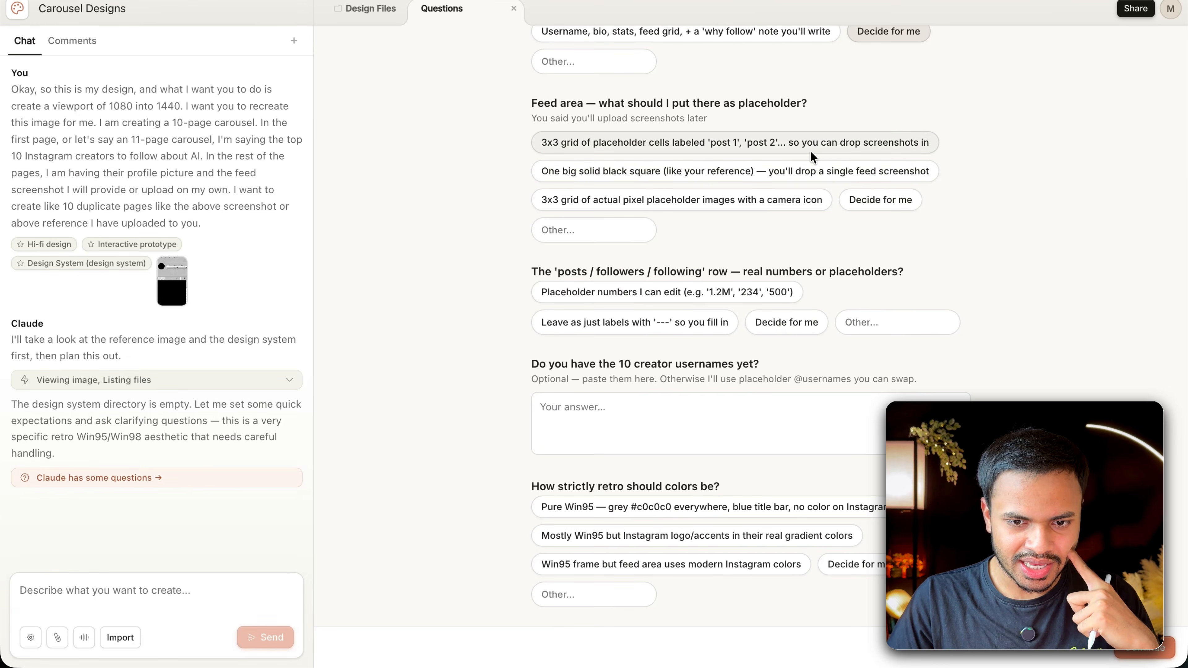
{"action": "left_click", "coordinate": [608, 144]}
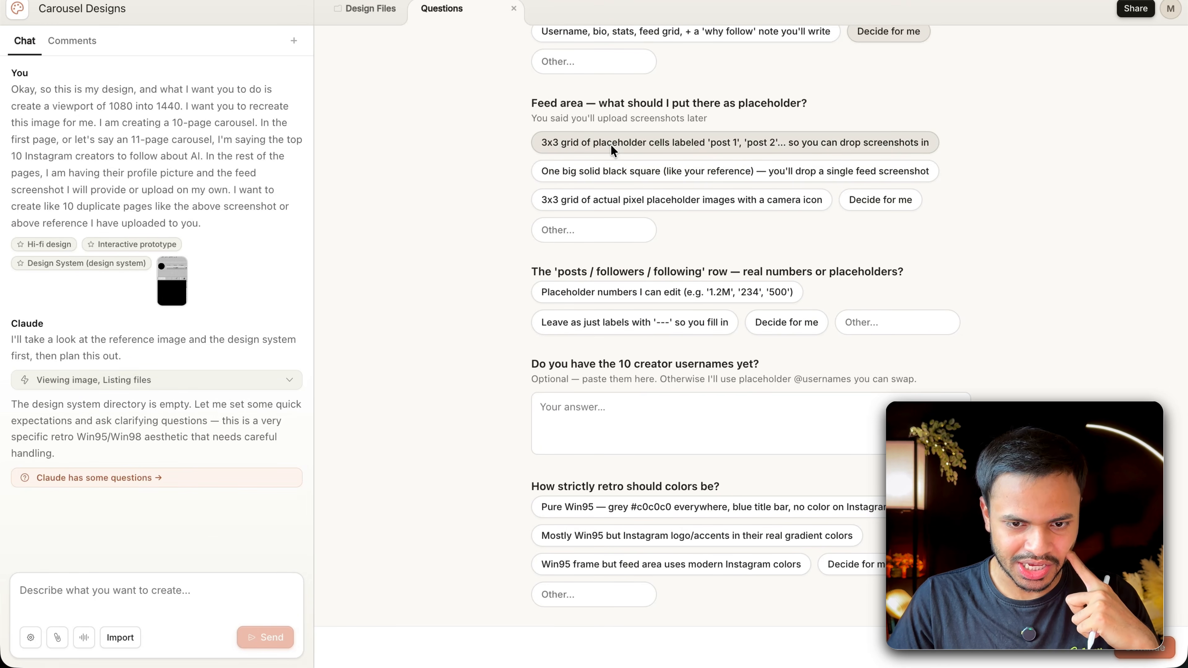
{"action": "scroll", "coordinate": [628, 336], "scroll_direction": "down", "scroll_amount": 2}
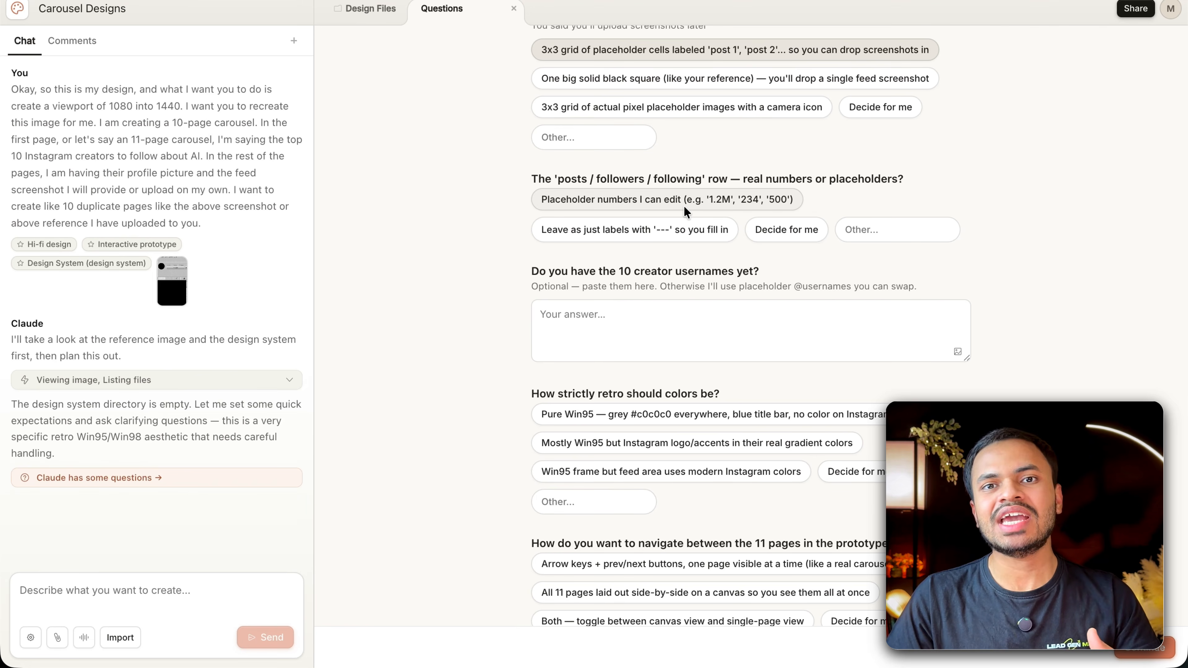
{"action": "scroll", "coordinate": [684, 206], "scroll_direction": "down", "scroll_amount": 2}
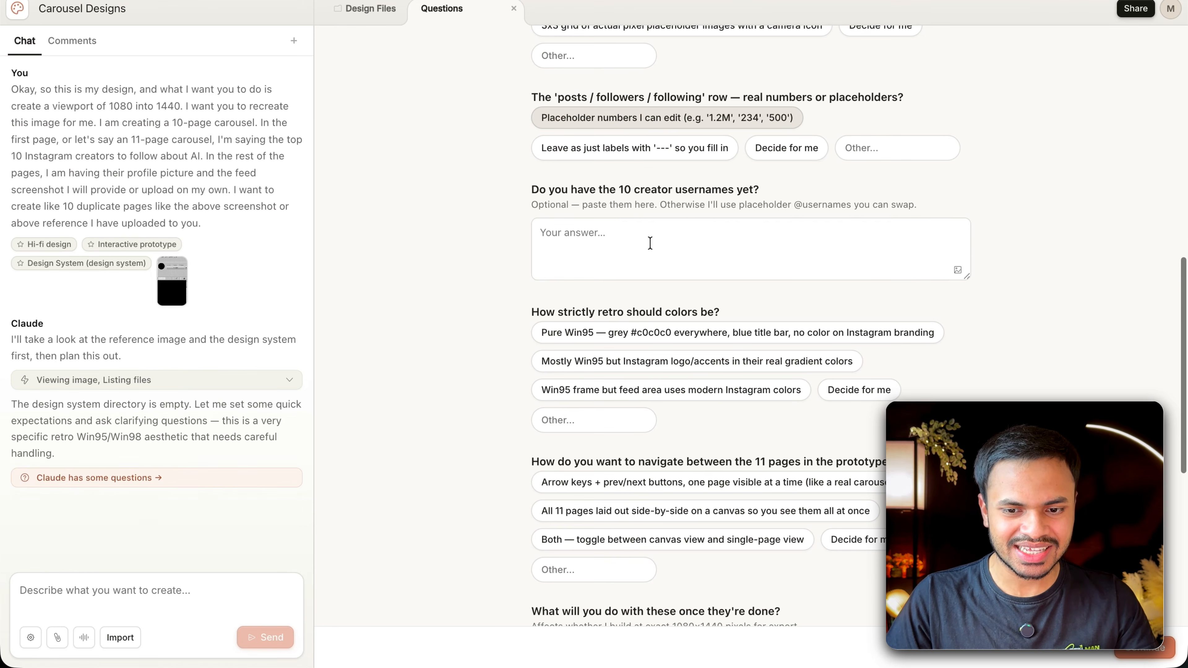
- Answer the remaining questions with "usernames leave placeholders", Pure Win95 colors, all 11 pages laid out side-by-side, and Export to PDF/images via Save as PDF
{"action": "left_click", "coordinate": [631, 259]}
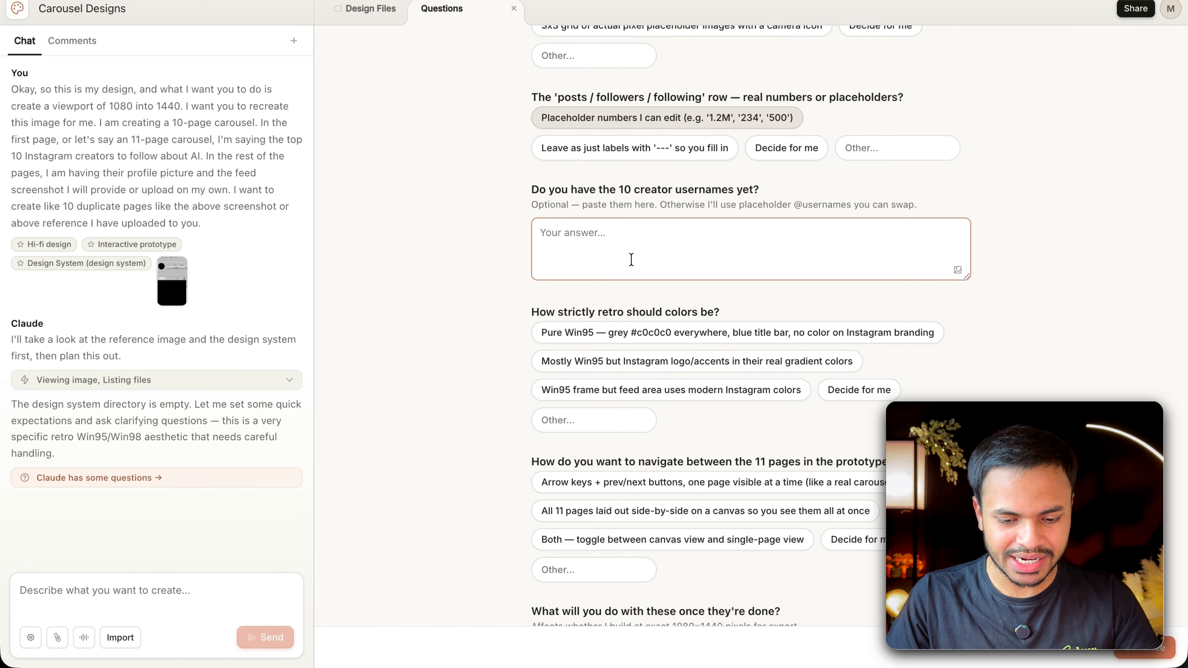
{"action": "type", "text": "usernamws"}
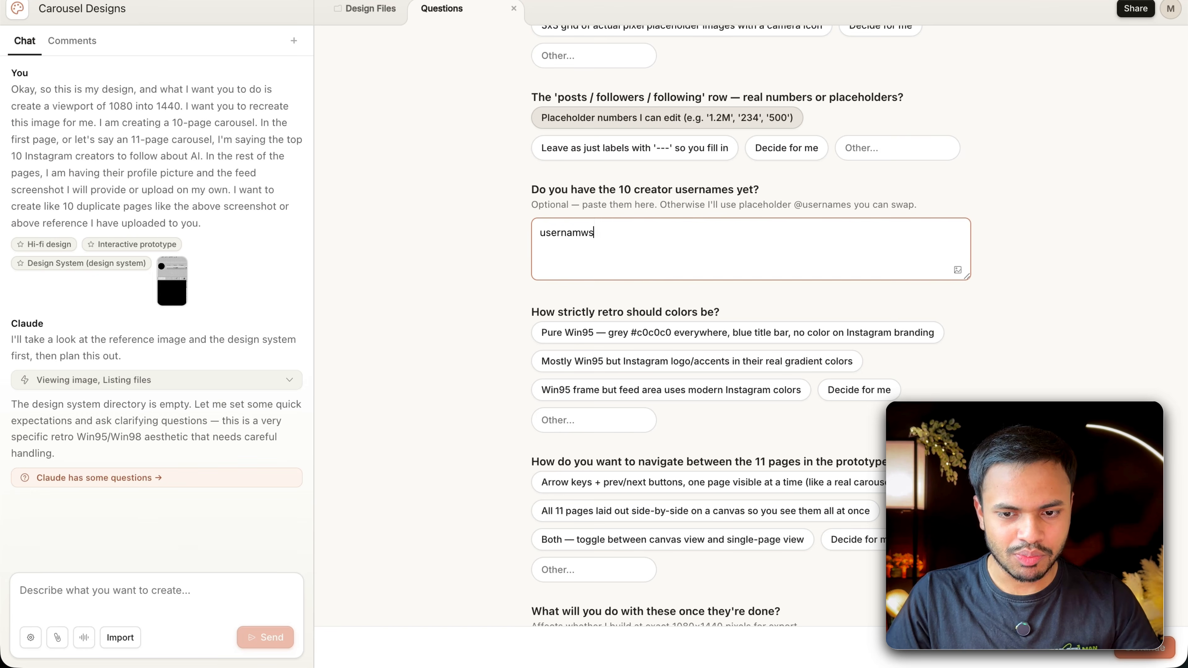
{"action": "scroll", "coordinate": [698, 241], "scroll_direction": "down", "scroll_amount": 6}
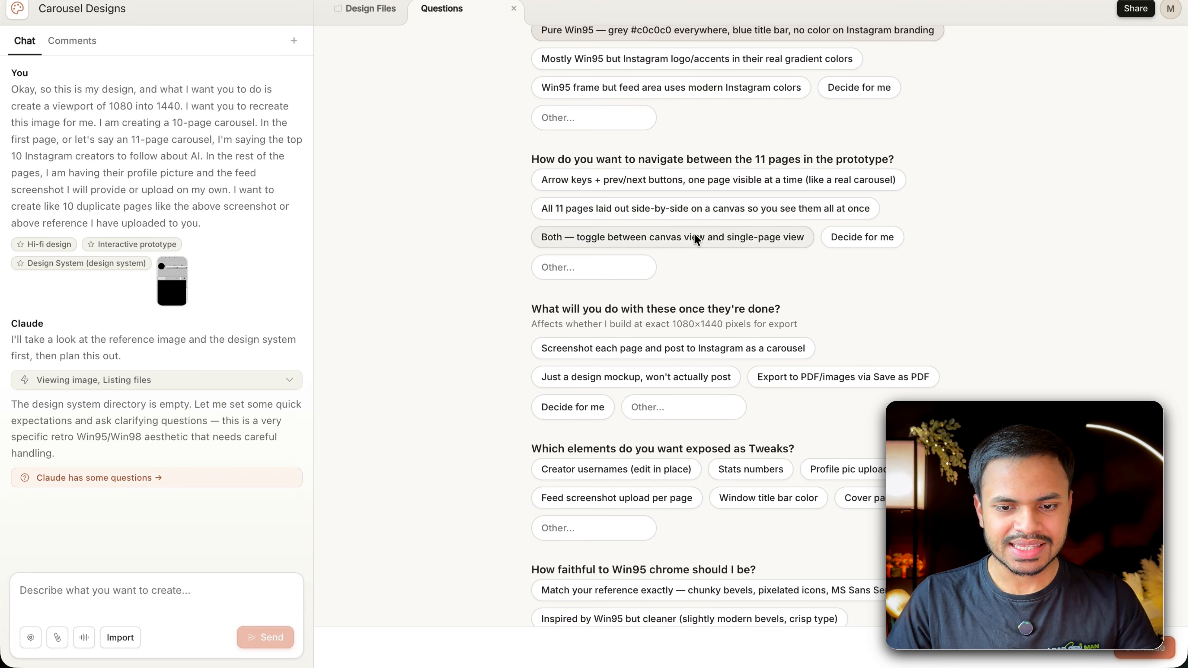
{"action": "left_click", "coordinate": [711, 209]}
{"action": "scroll", "coordinate": [733, 334], "scroll_direction": "down", "scroll_amount": 2}
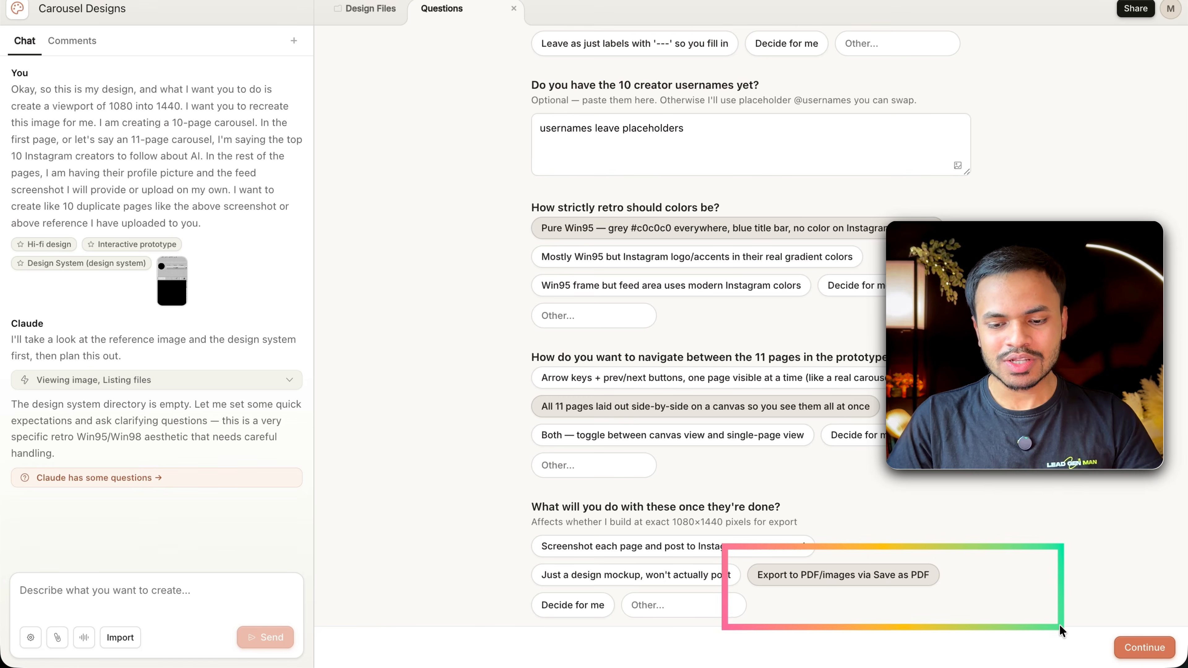
{"action": "left_click_drag", "start_coordinate": [1059, 625], "coordinate": [1012, 620]}
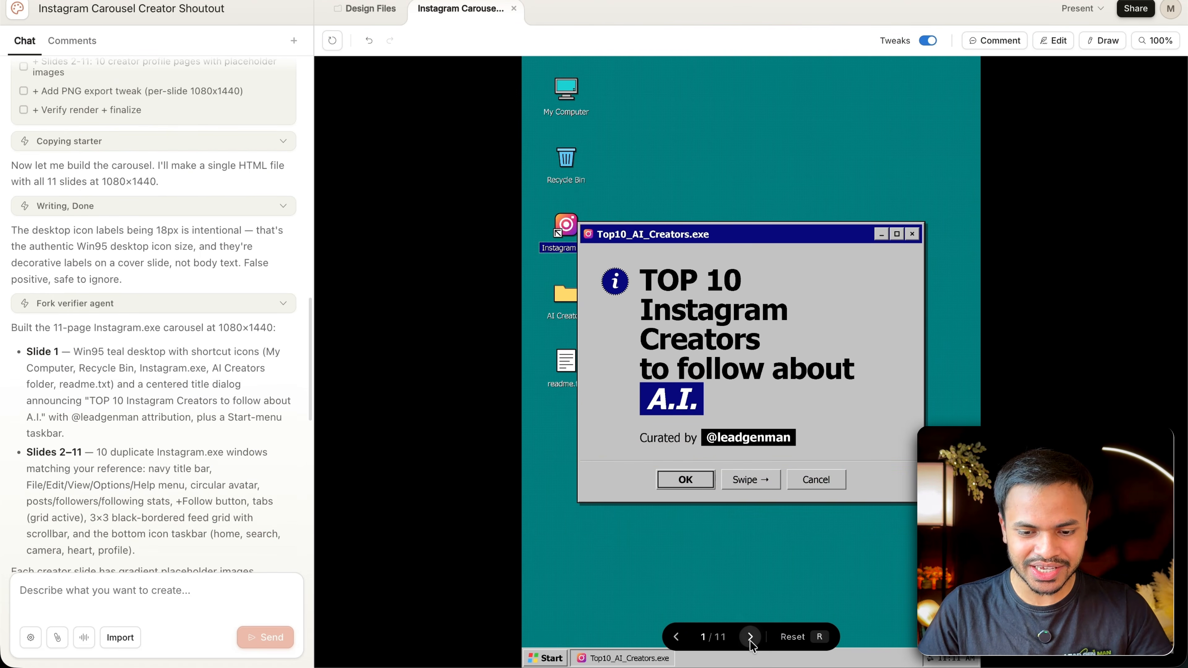
- Page through the generated carousel from the cover to slide 4 and return to the cover
{"action": "left_click", "coordinate": [751, 638]}
{"action": "left_click", "coordinate": [750, 637]}
{"action": "left_click", "coordinate": [750, 637]}
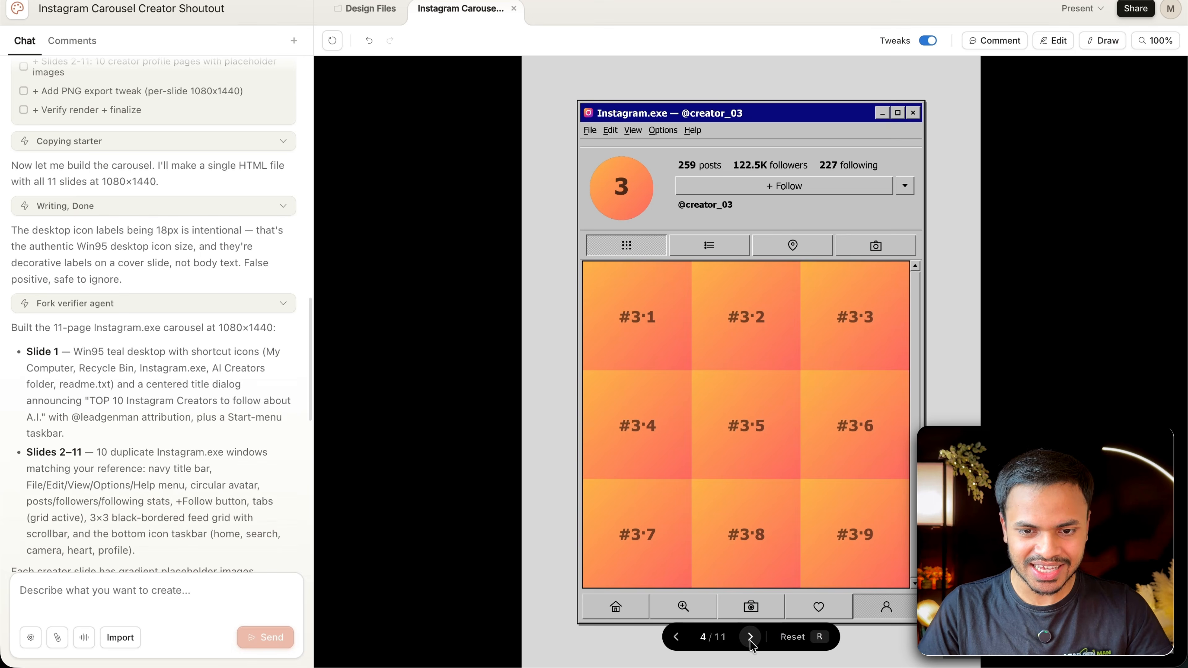
{"action": "left_click", "coordinate": [676, 637]}
{"action": "left_click", "coordinate": [677, 637]}
{"action": "left_click", "coordinate": [677, 637]}
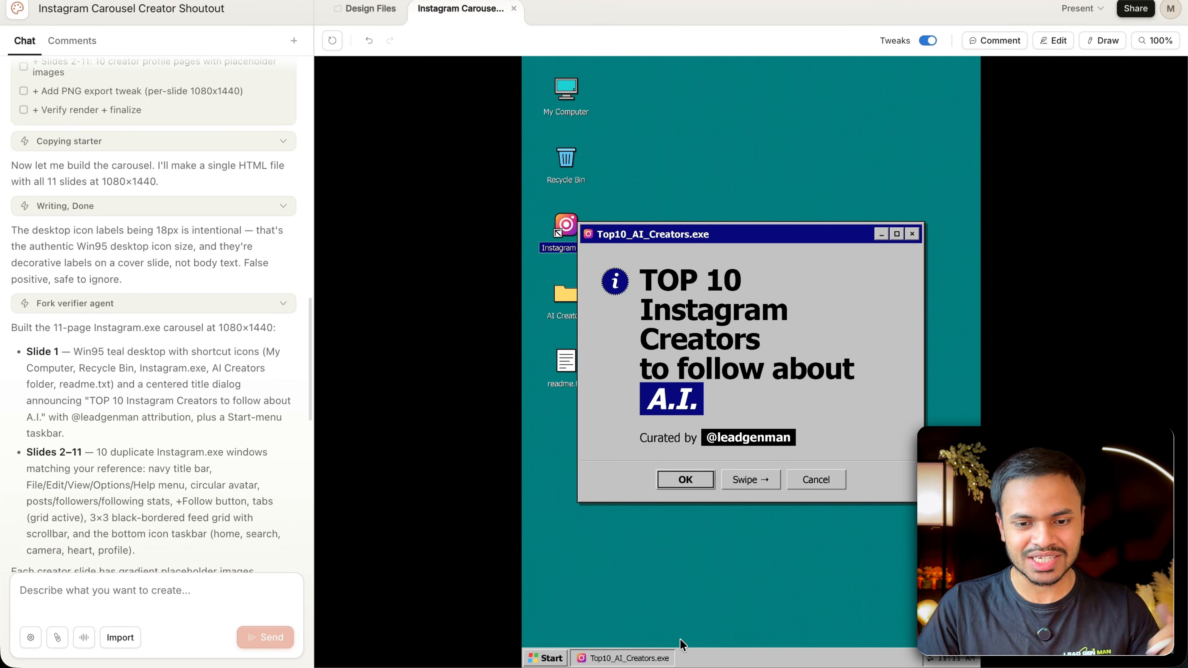
- Examine the cover's title dialog and desktop background, the placeholder creator slides through slide 8, and the answers listed in the chat
{"action": "mouse_move", "coordinate": [564, 218]}
{"action": "left_mouse_down"}
{"action": "mouse_move", "coordinate": [922, 474]}
{"action": "mouse_move", "coordinate": [933, 509]}
{"action": "left_mouse_up"}
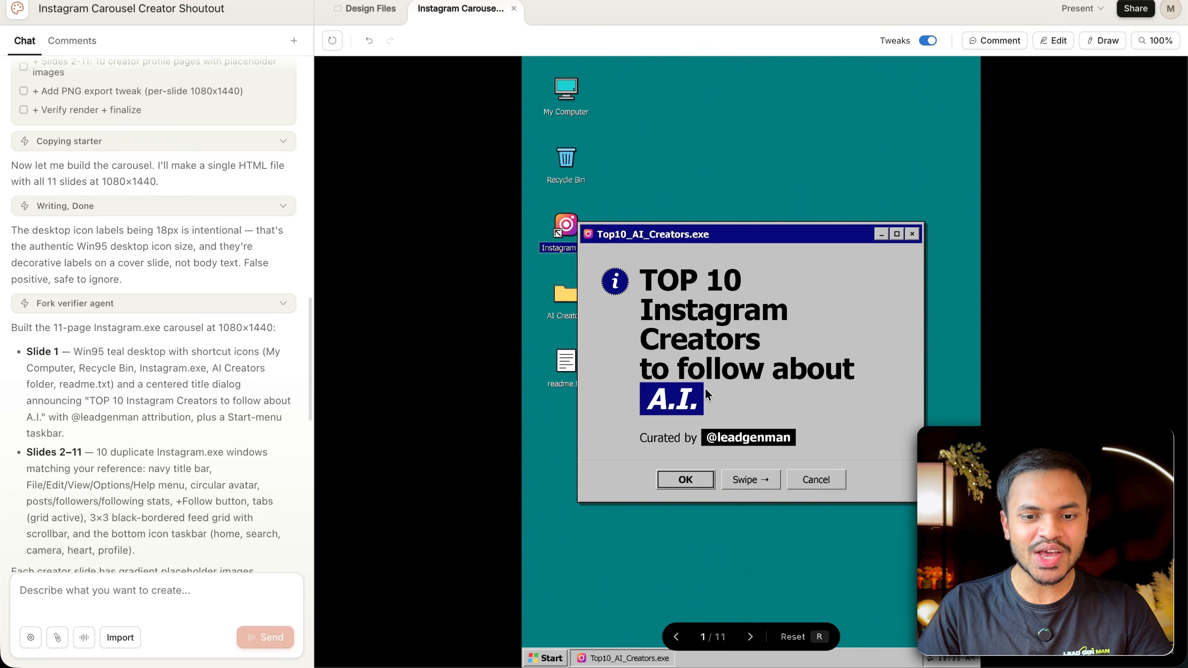
{"action": "mouse_move", "coordinate": [512, 34]}
{"action": "left_mouse_down"}
{"action": "mouse_move", "coordinate": [897, 416]}
{"action": "mouse_move", "coordinate": [1005, 545]}
{"action": "mouse_move", "coordinate": [999, 582]}
{"action": "left_mouse_up"}
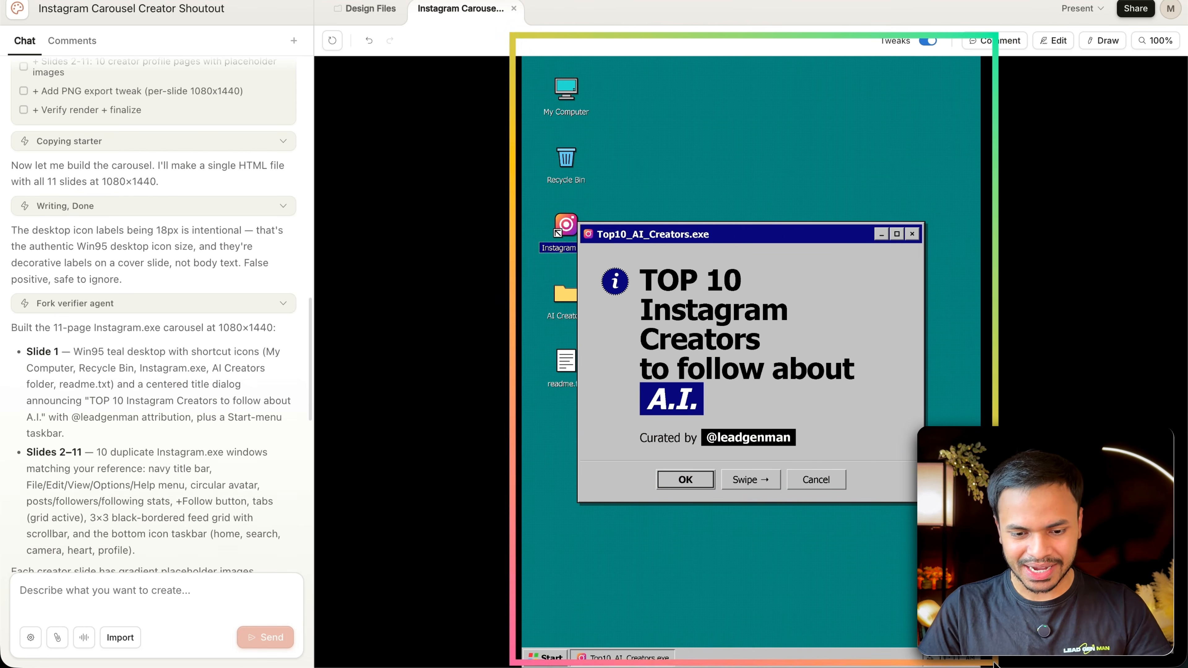
{"action": "left_click_drag", "start_coordinate": [518, 587], "coordinate": [699, 613]}
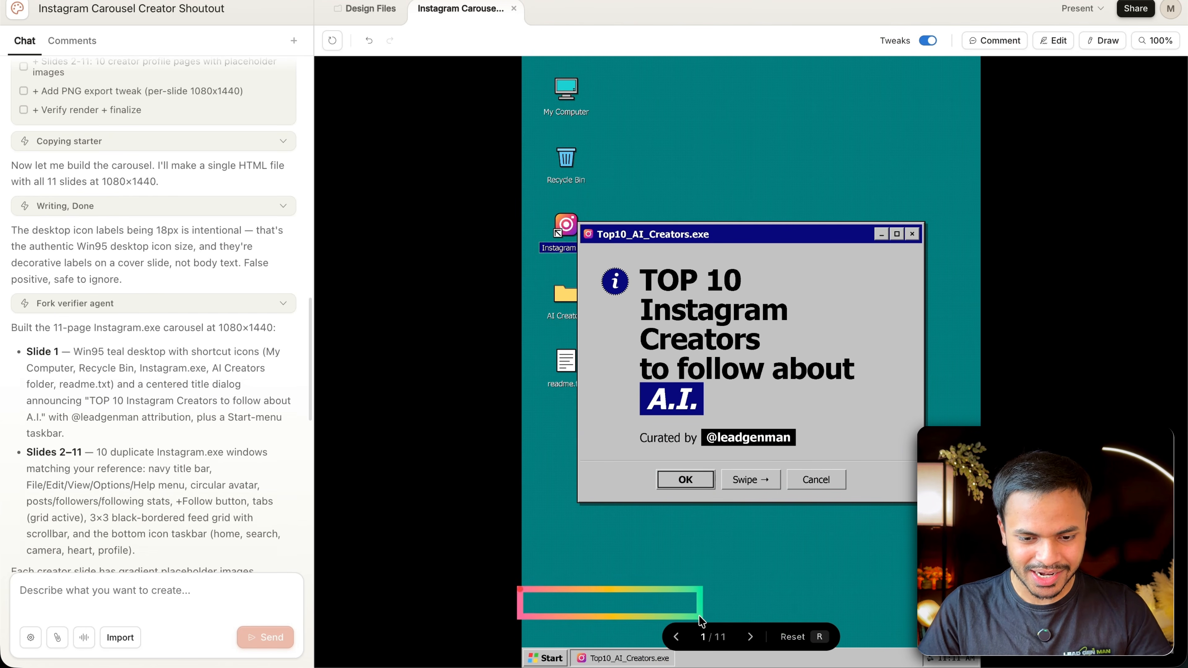
{"action": "left_click_drag", "start_coordinate": [652, 528], "coordinate": [652, 527]}
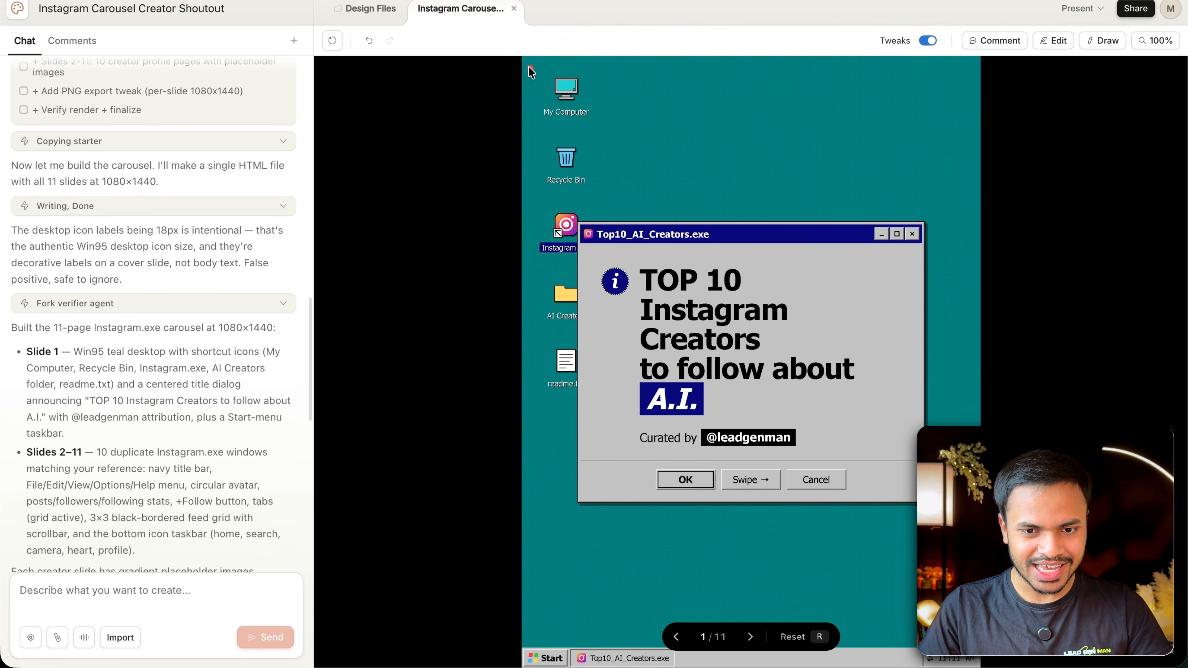
{"action": "left_click_drag", "start_coordinate": [511, 59], "coordinate": [590, 408]}
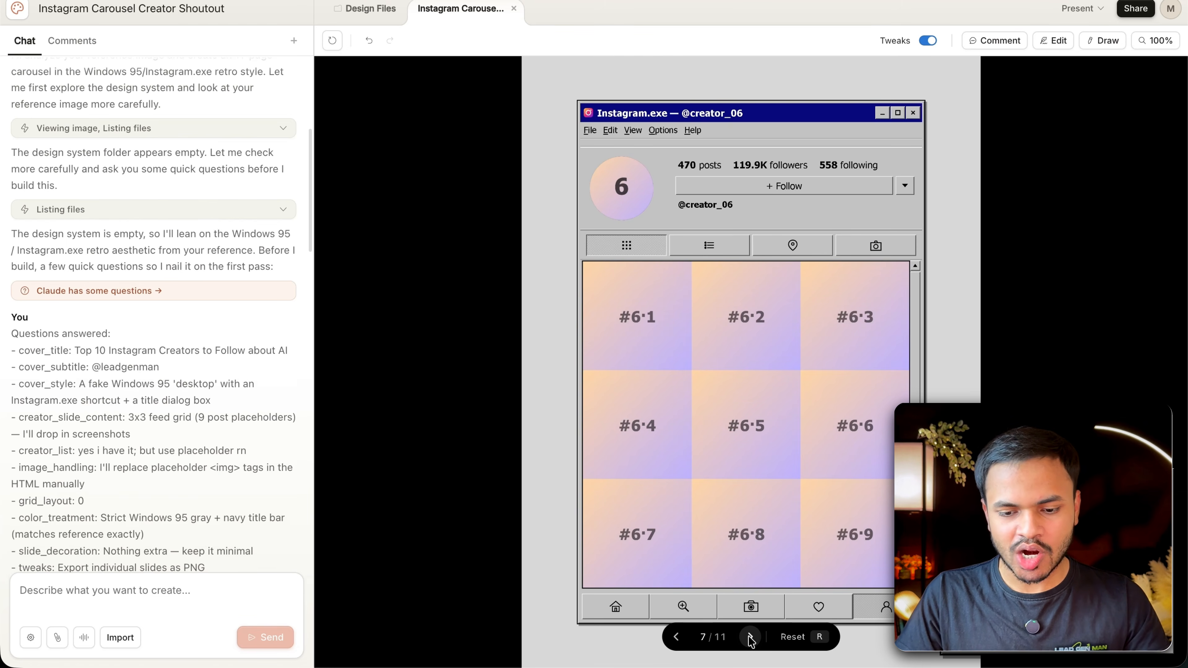
{"action": "left_click", "coordinate": [750, 637]}
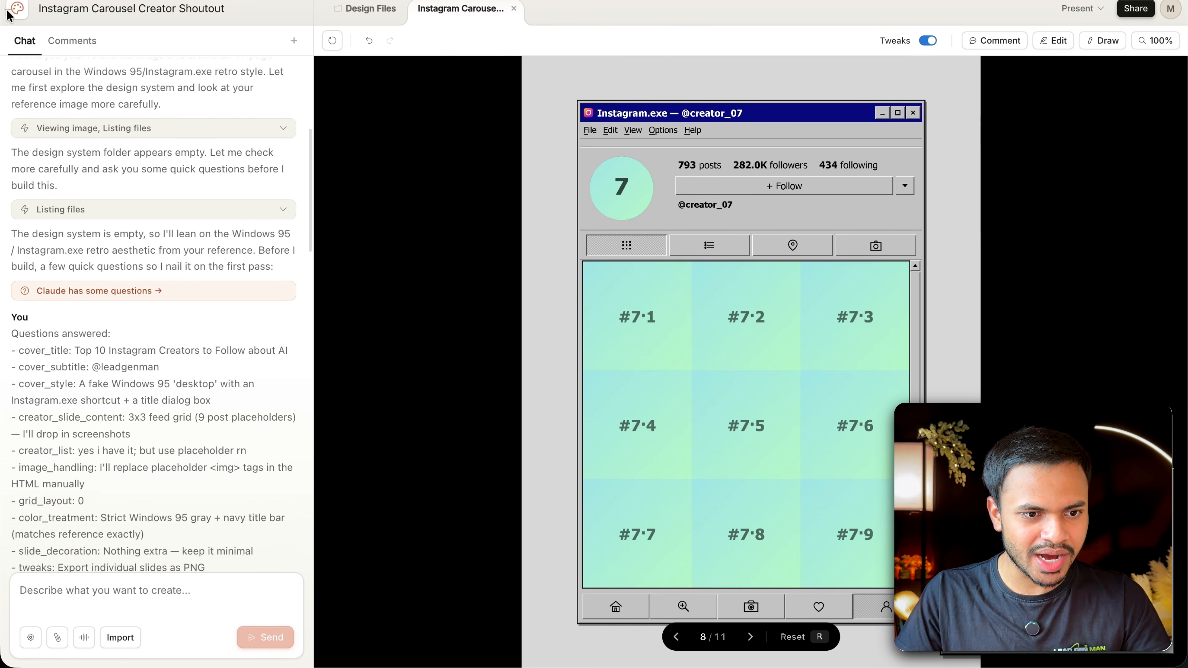
{"action": "left_click_drag", "start_coordinate": [8, 14], "coordinate": [276, 618]}
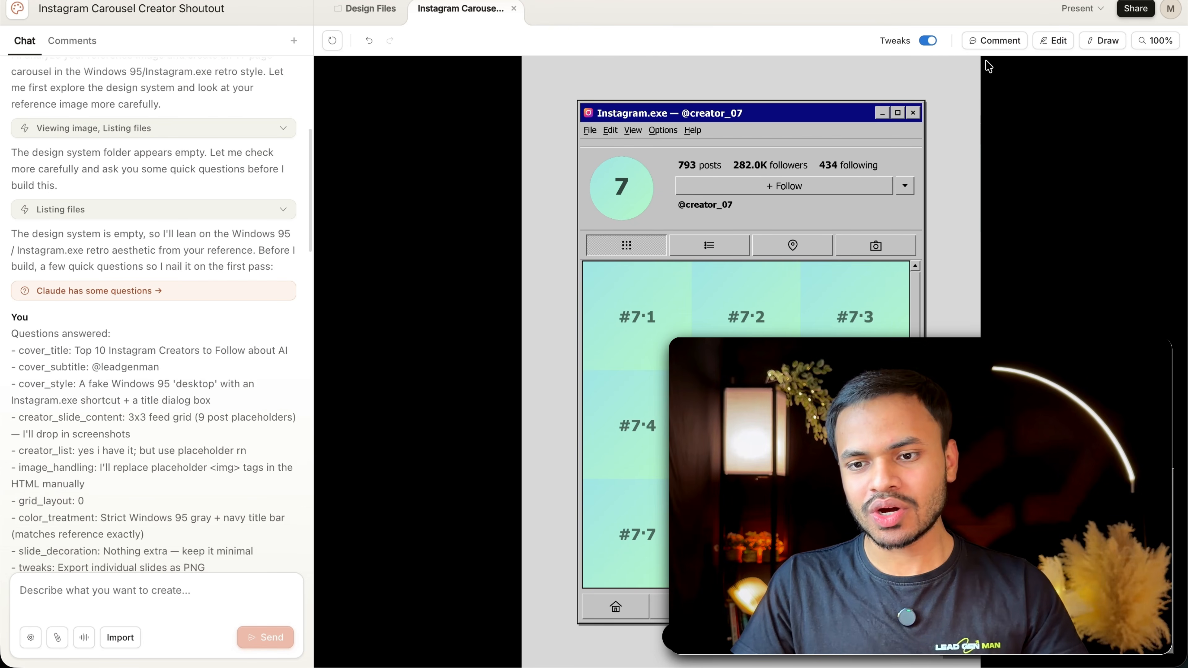
- Turn on editing for the carousel and select the follower count on the seventh creator's page
{"action": "left_click", "coordinate": [1060, 40]}
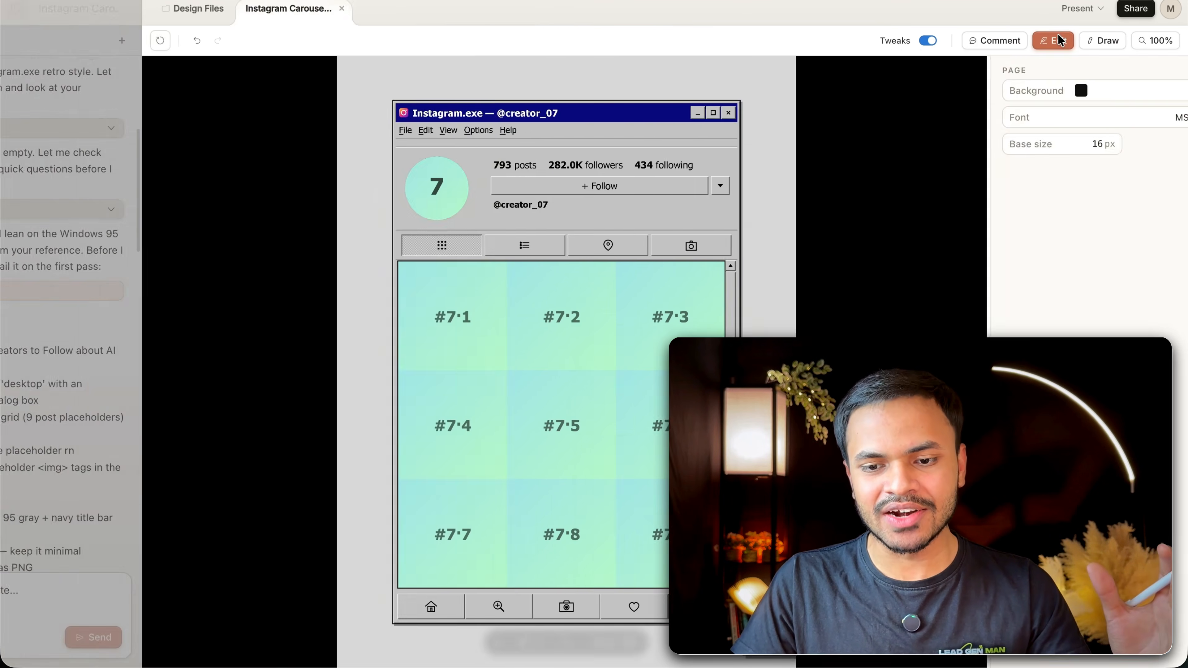
{"action": "left_click", "coordinate": [578, 168]}
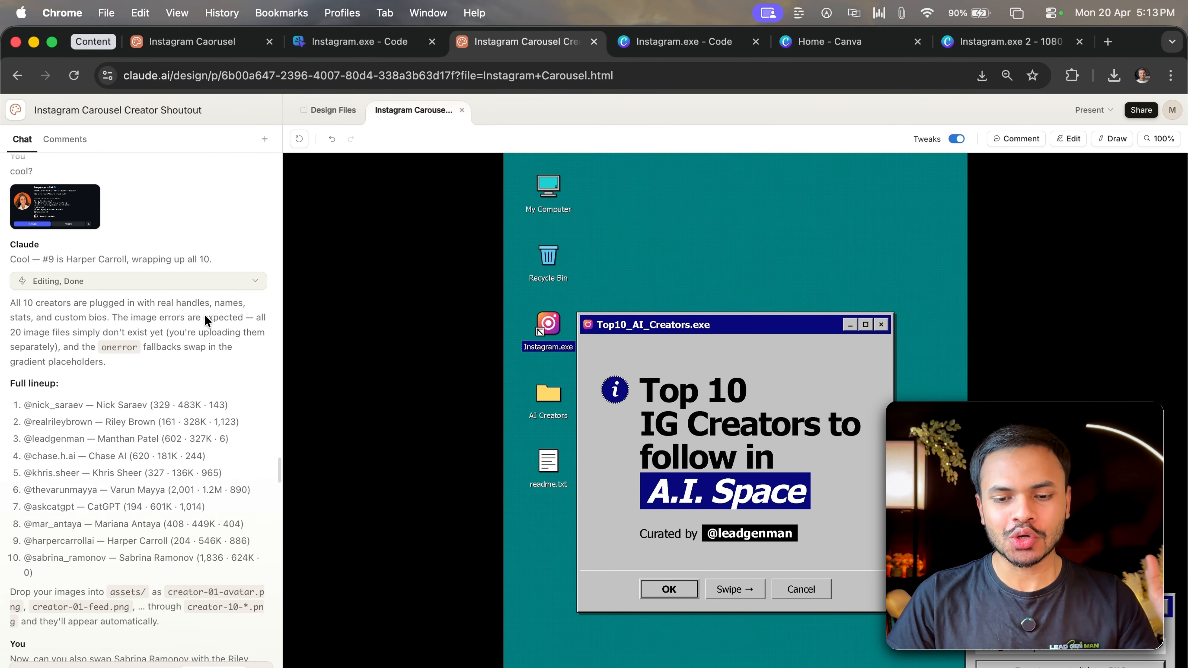
- Review the chat's creator profile screenshots against the updated usernames, stats and bios on the creator slides
{"action": "scroll", "coordinate": [204, 315], "scroll_direction": "up", "scroll_amount": 9}
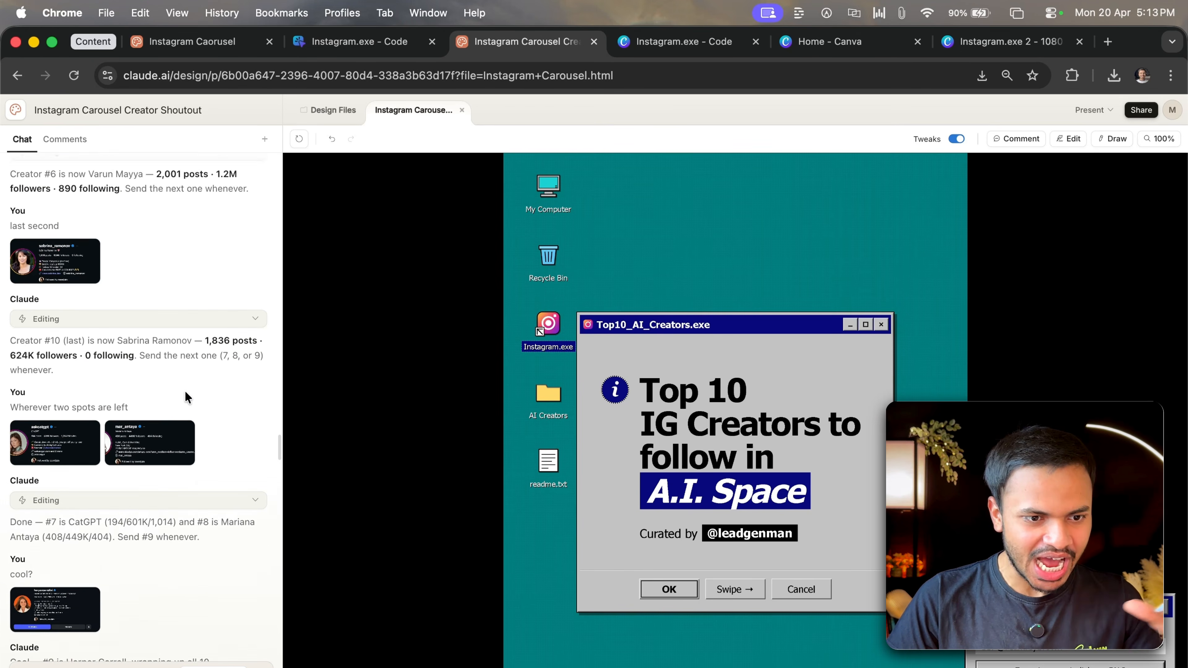
{"action": "scroll", "coordinate": [188, 397], "scroll_direction": "down", "scroll_amount": 2}
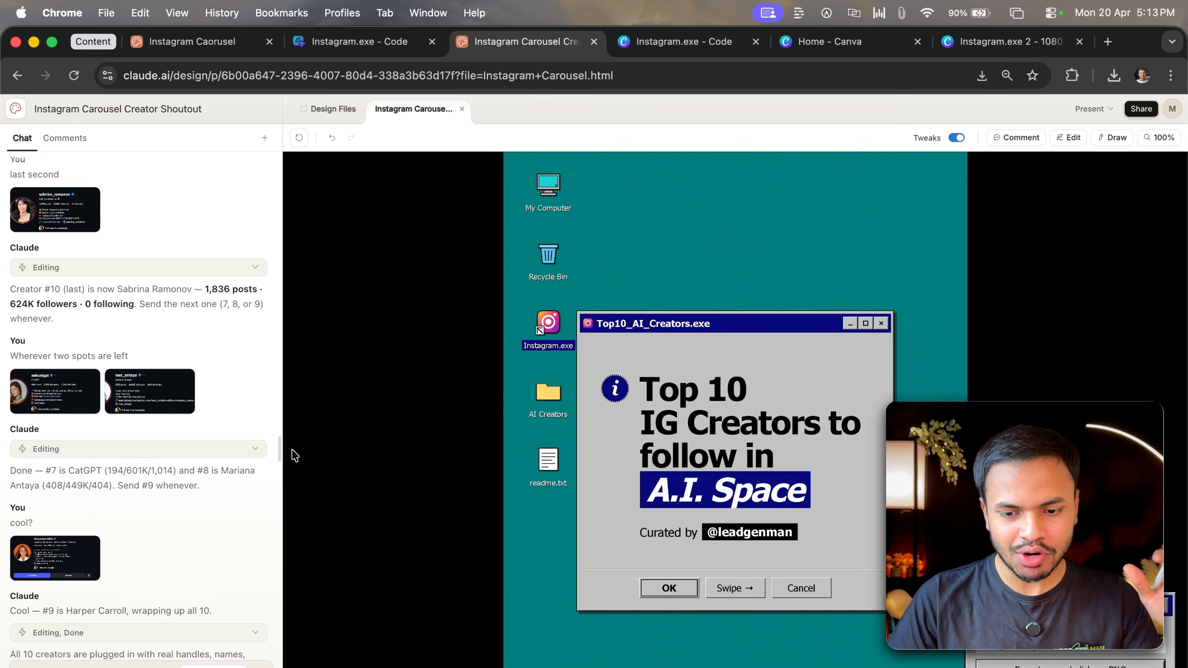
{"action": "key", "text": "Right"}
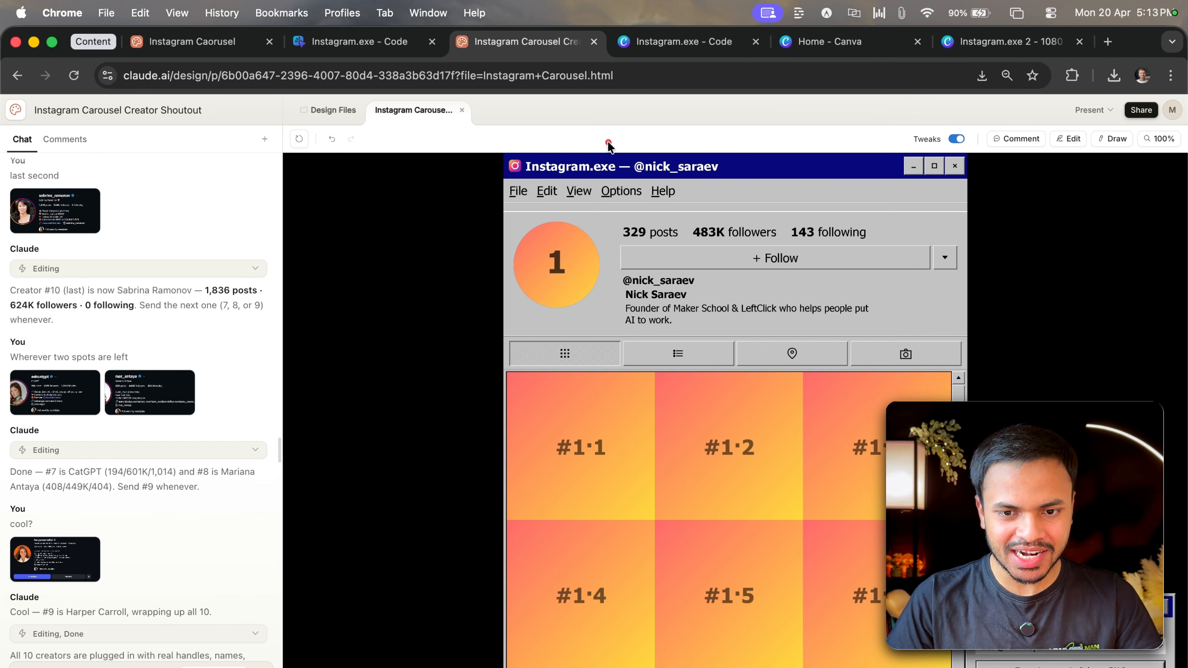
{"action": "left_click_drag", "start_coordinate": [608, 142], "coordinate": [763, 223]}
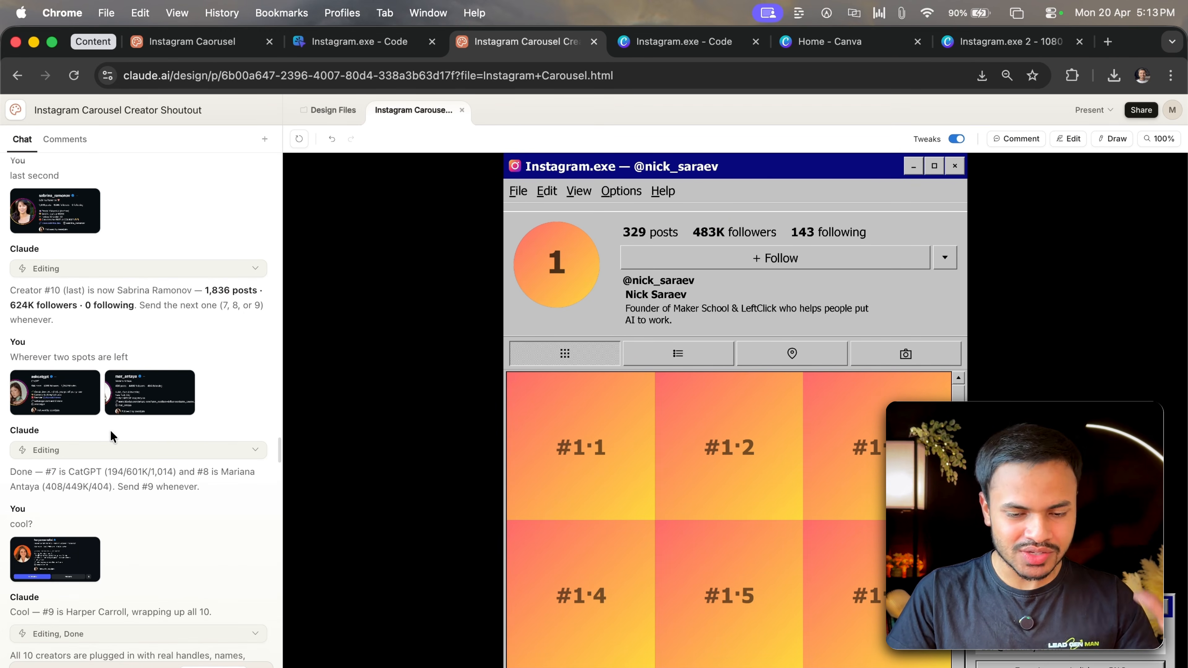
{"action": "scroll", "coordinate": [113, 435], "scroll_direction": "down", "scroll_amount": 2}
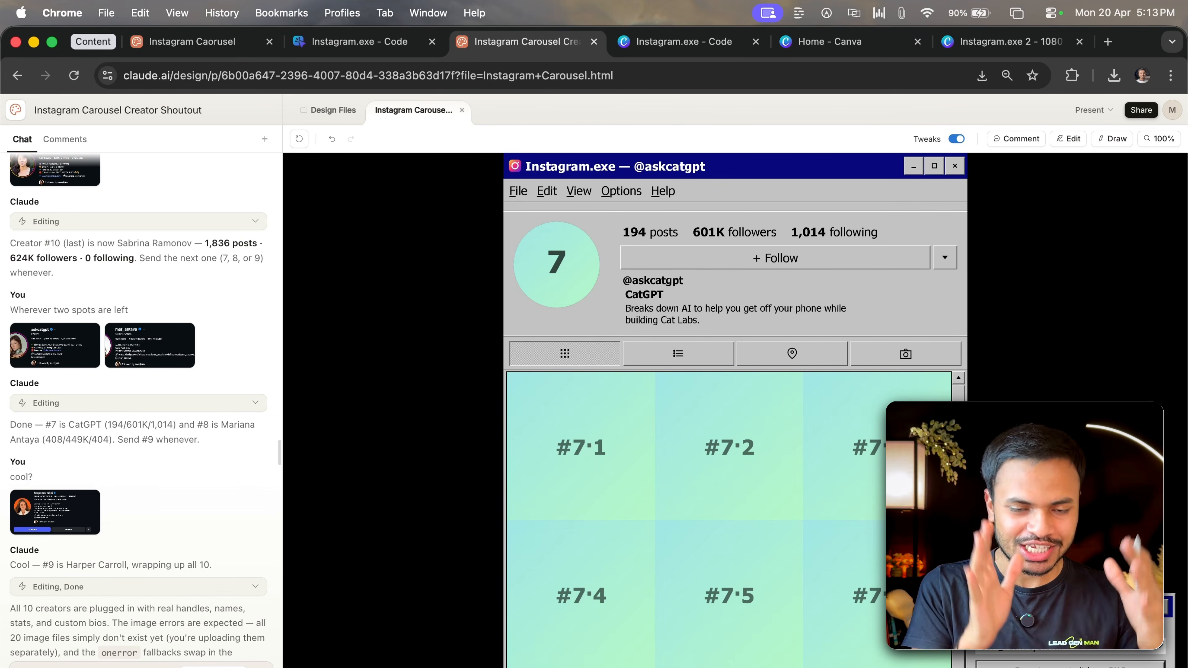
- Open the finished carousel's share options and look through its pages in the Instagram.exe 2 design in Canva
{"action": "left_click", "coordinate": [1139, 112]}
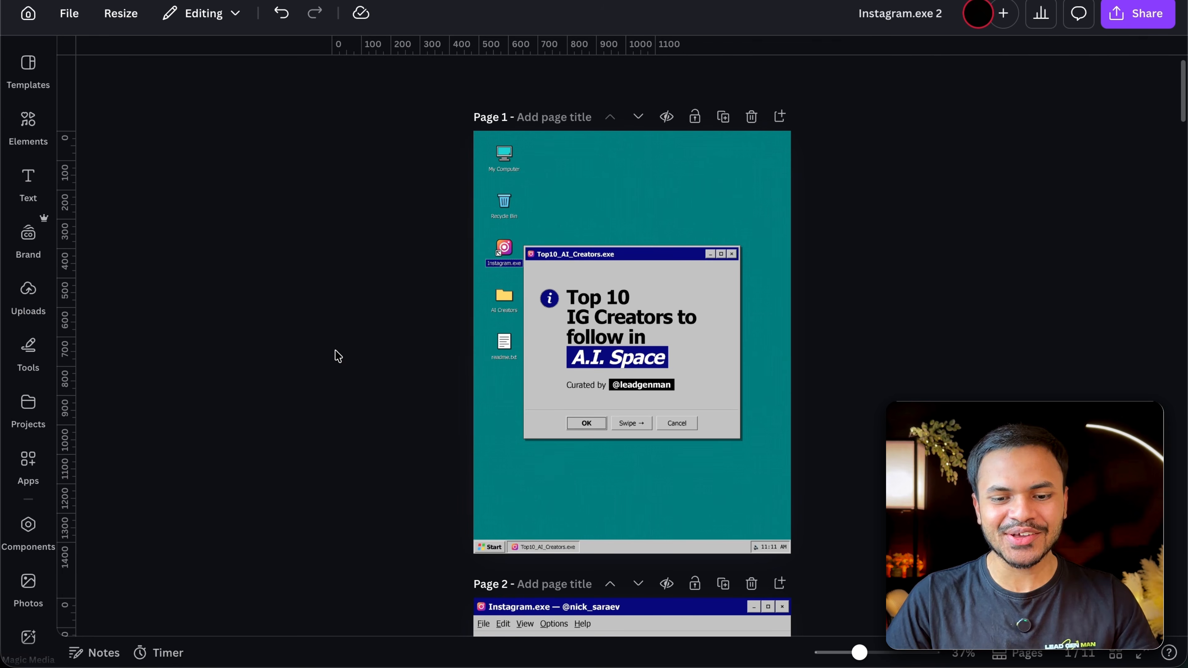
{"action": "scroll", "coordinate": [338, 356], "scroll_direction": "down", "scroll_amount": 12}
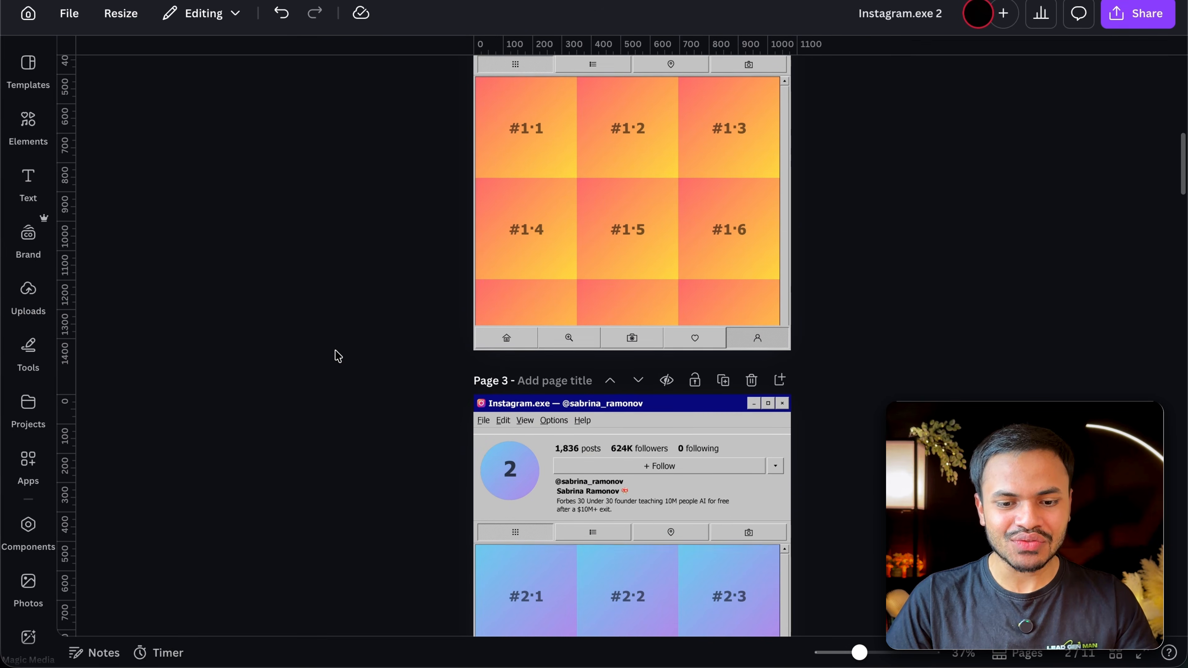
{"action": "scroll", "coordinate": [337, 357], "scroll_direction": "down", "scroll_amount": 15}
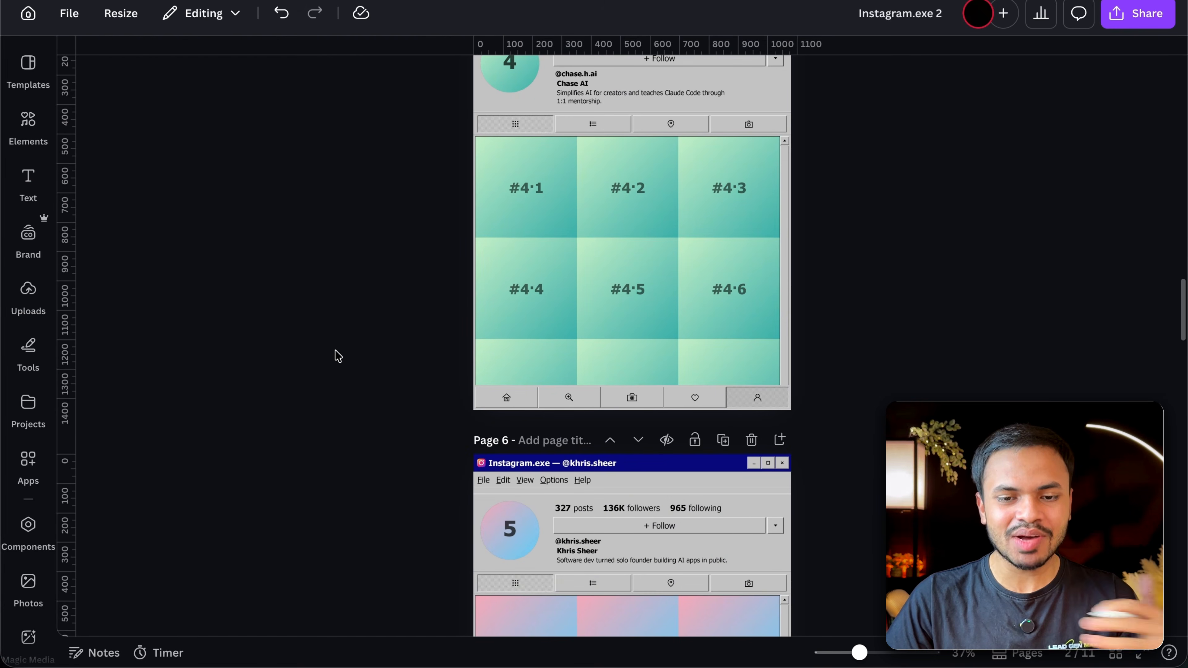
{"action": "scroll", "coordinate": [338, 357], "scroll_direction": "down", "scroll_amount": 20}
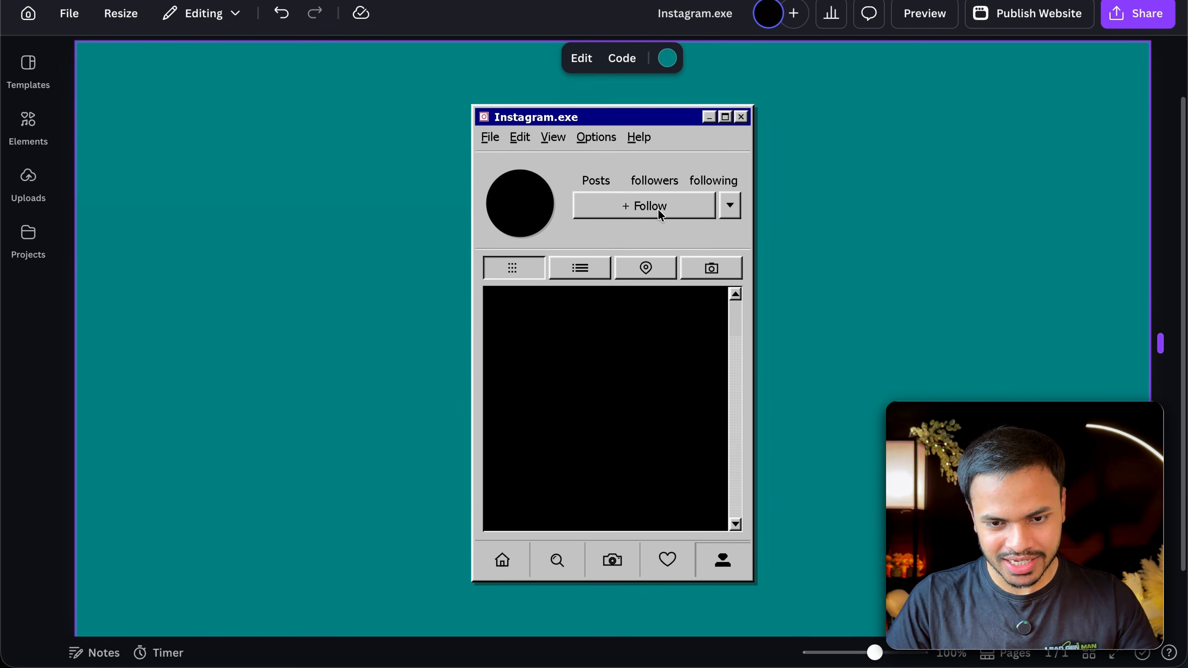
- Review the Instagram.exe mockup's Posts label and the Instagram.exe 2 pages, including those with profile pictures and feed screenshots
{"action": "left_click", "coordinate": [597, 184]}
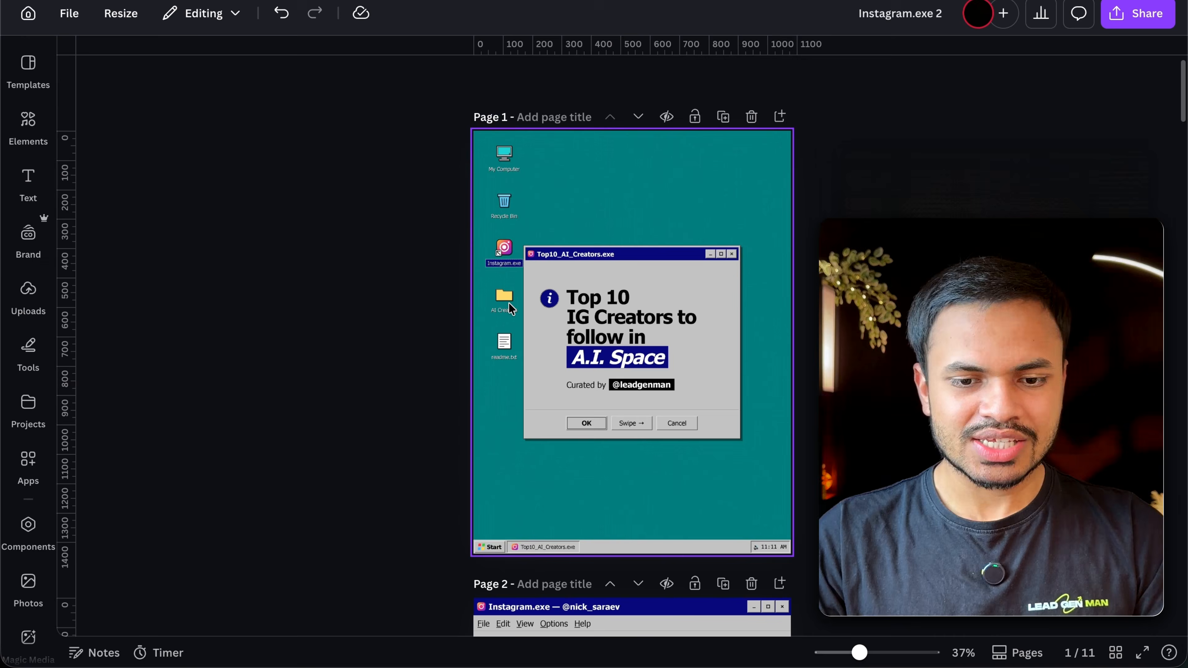
{"action": "scroll", "coordinate": [509, 303], "scroll_direction": "down", "scroll_amount": 15}
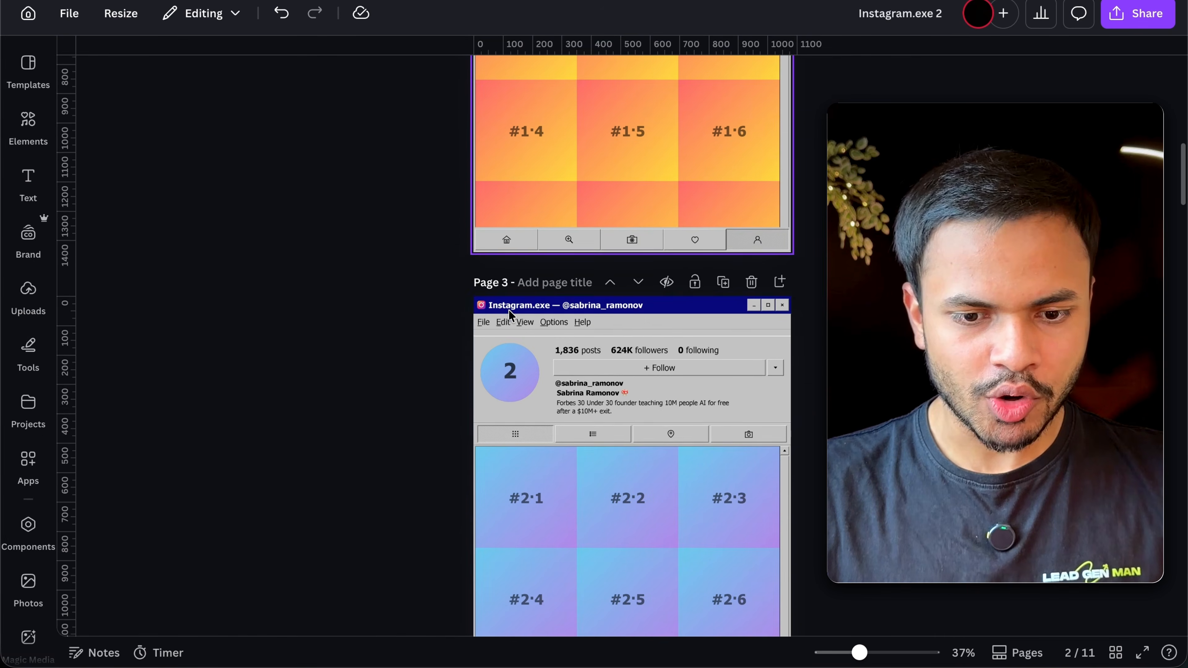
{"action": "scroll", "coordinate": [566, 404], "scroll_direction": "down", "scroll_amount": 2}
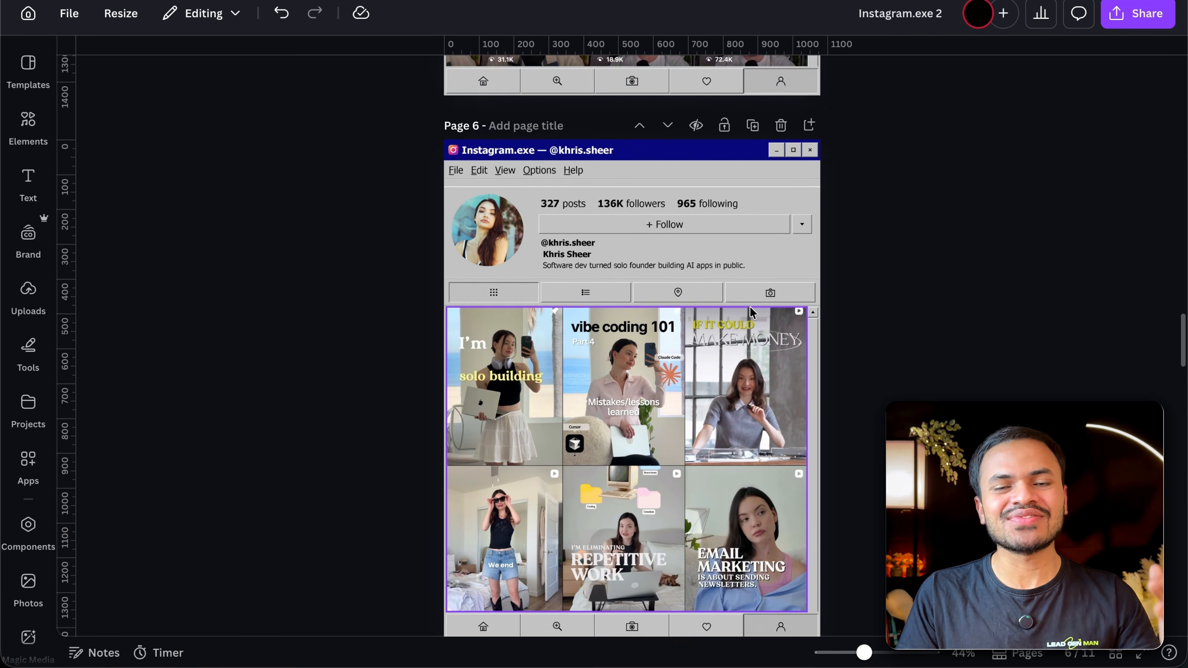
{"action": "scroll", "coordinate": [749, 307], "scroll_direction": "down", "scroll_amount": 3}
{"action": "scroll", "coordinate": [750, 307], "scroll_direction": "down", "scroll_amount": 10}
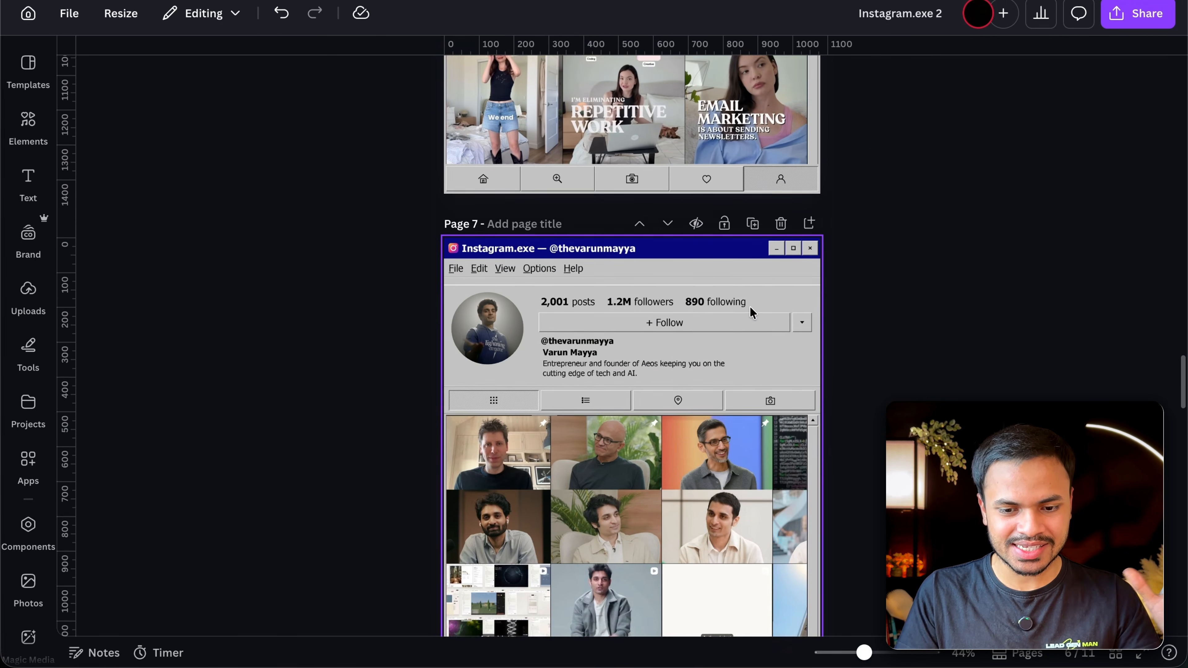
{"action": "scroll", "coordinate": [749, 307], "scroll_direction": "down", "scroll_amount": 5}
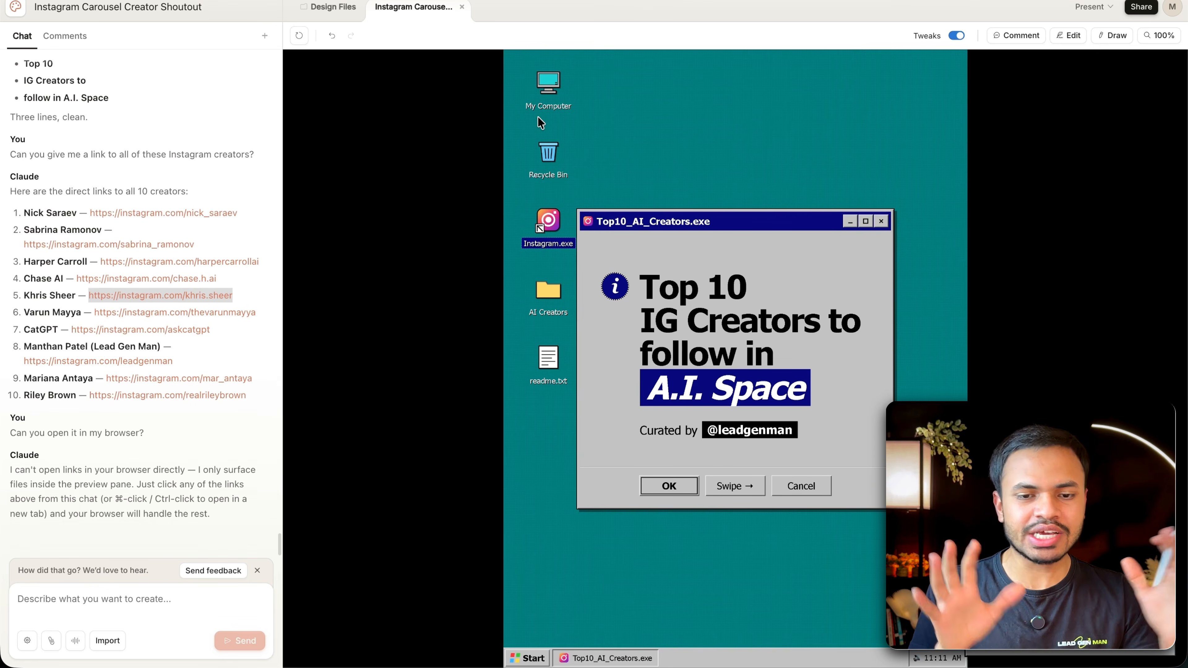
- Open the leadgenman.com website in a new browser tab and look over its home page
{"action": "key", "text": "super+t"}
{"action": "type", "text": "lead"}
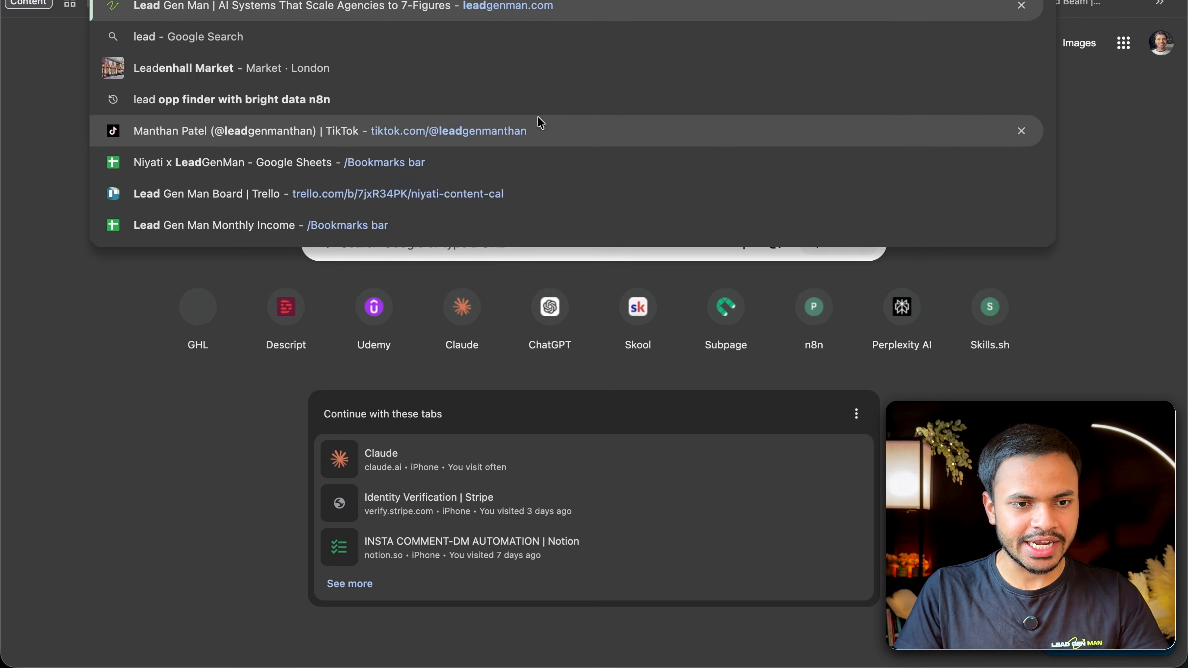
{"action": "key", "text": "Return"}
{"action": "scroll", "coordinate": [543, 253], "scroll_direction": "down", "scroll_amount": 2}
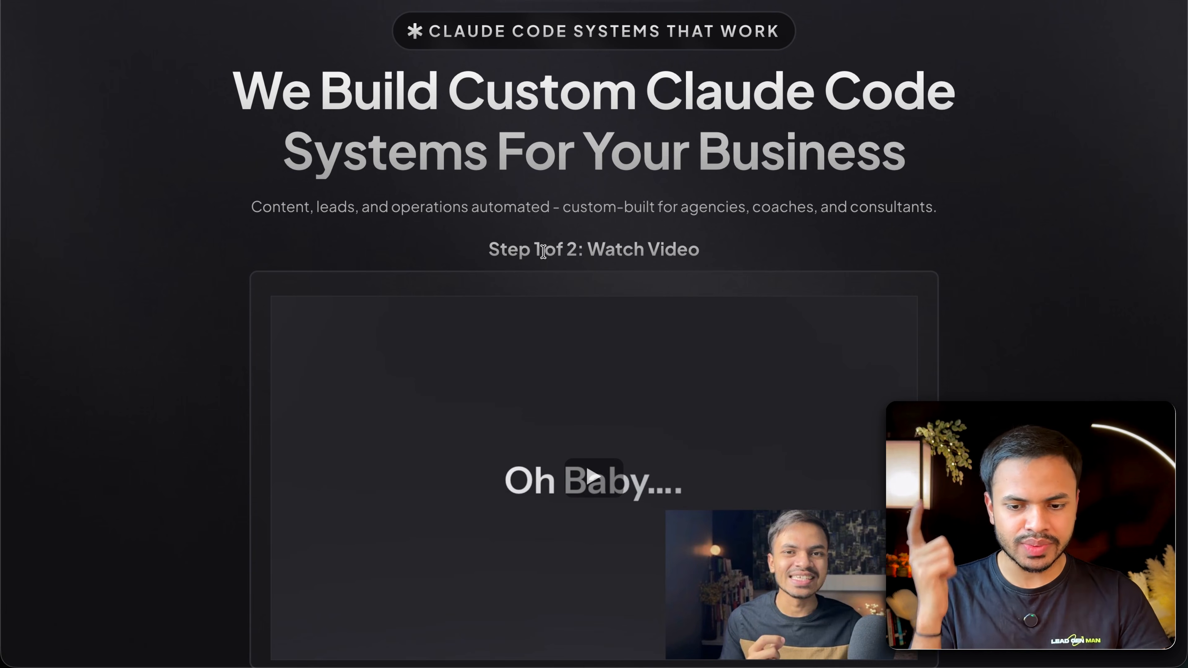
{"action": "scroll", "coordinate": [543, 252], "scroll_direction": "down", "scroll_amount": 5}
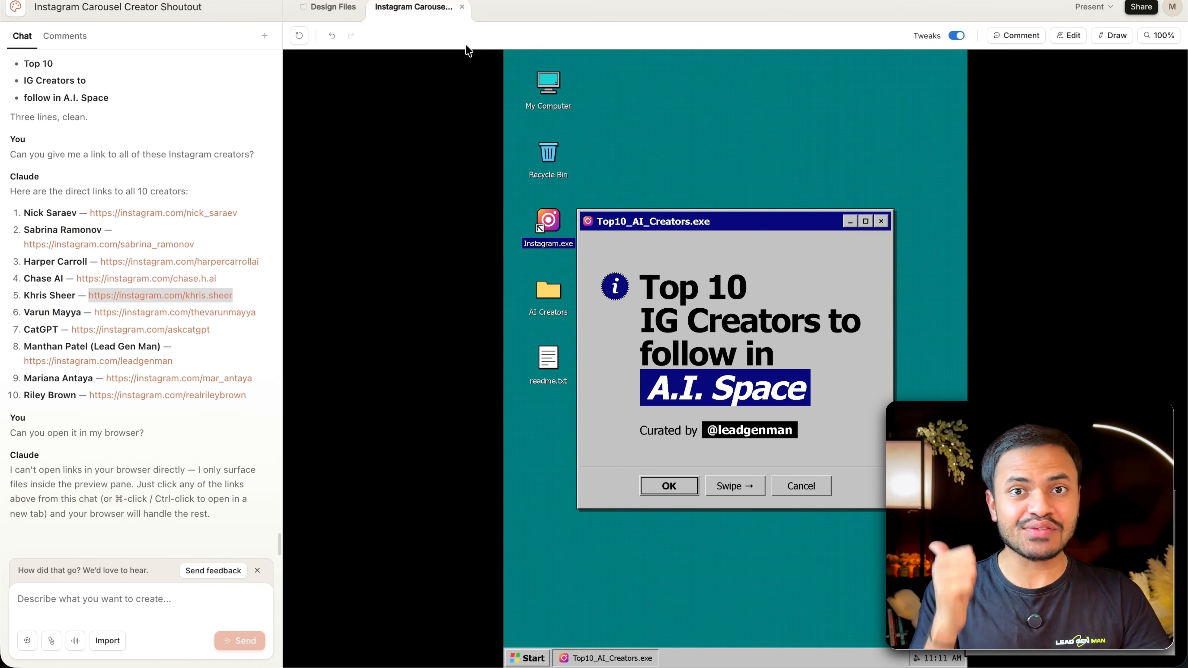